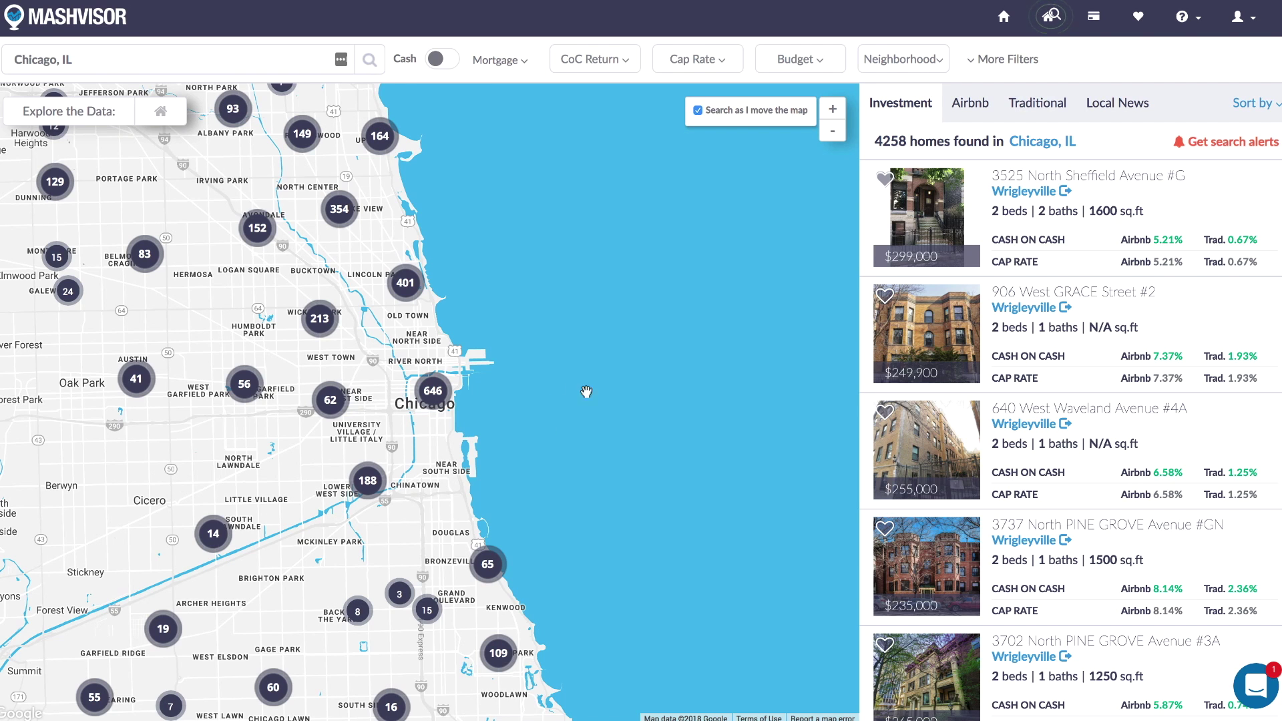
Display the Chicago, IL investment map with 4258 homes for sale and their return figures.
{"action": "mouse_move", "coordinate": [423, 411]}
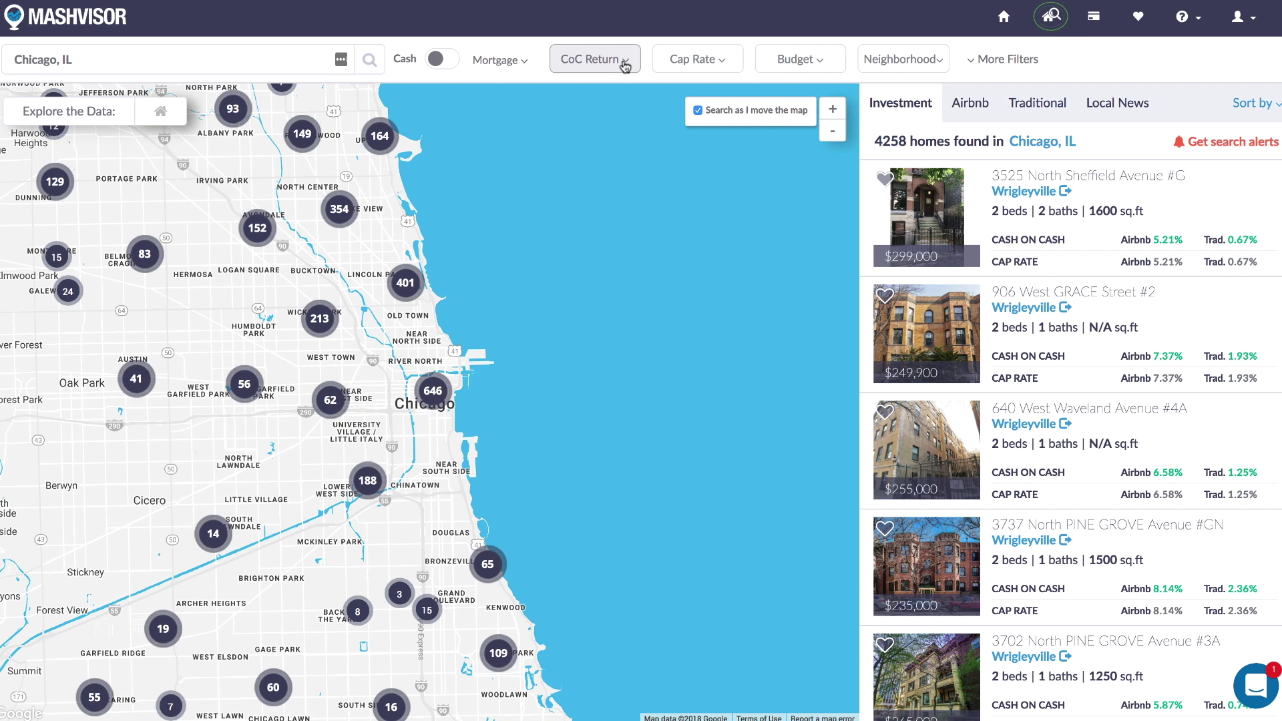
Require a minimum 10% cash-on-cash return, leaving cap rate at 0%, and check the budget filter.
{"action": "left_click", "coordinate": [625, 65]}
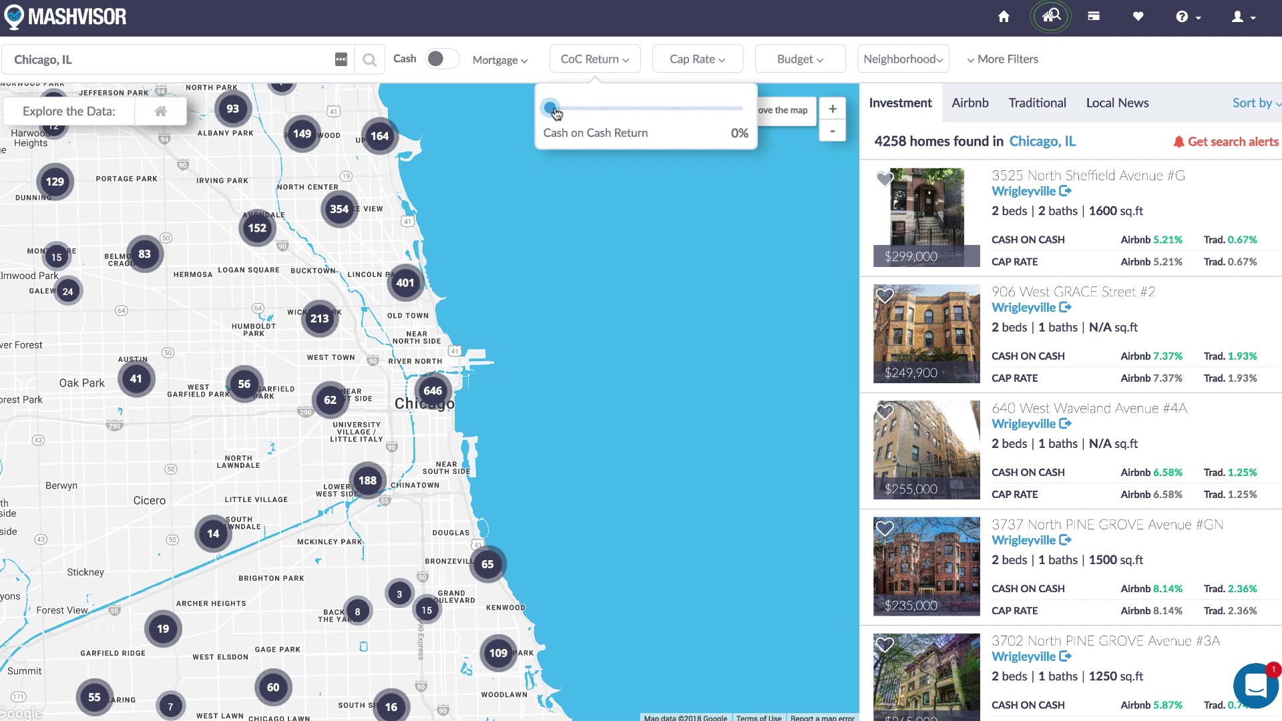
{"action": "left_click_drag", "start_coordinate": [551, 108], "coordinate": [601, 110]}
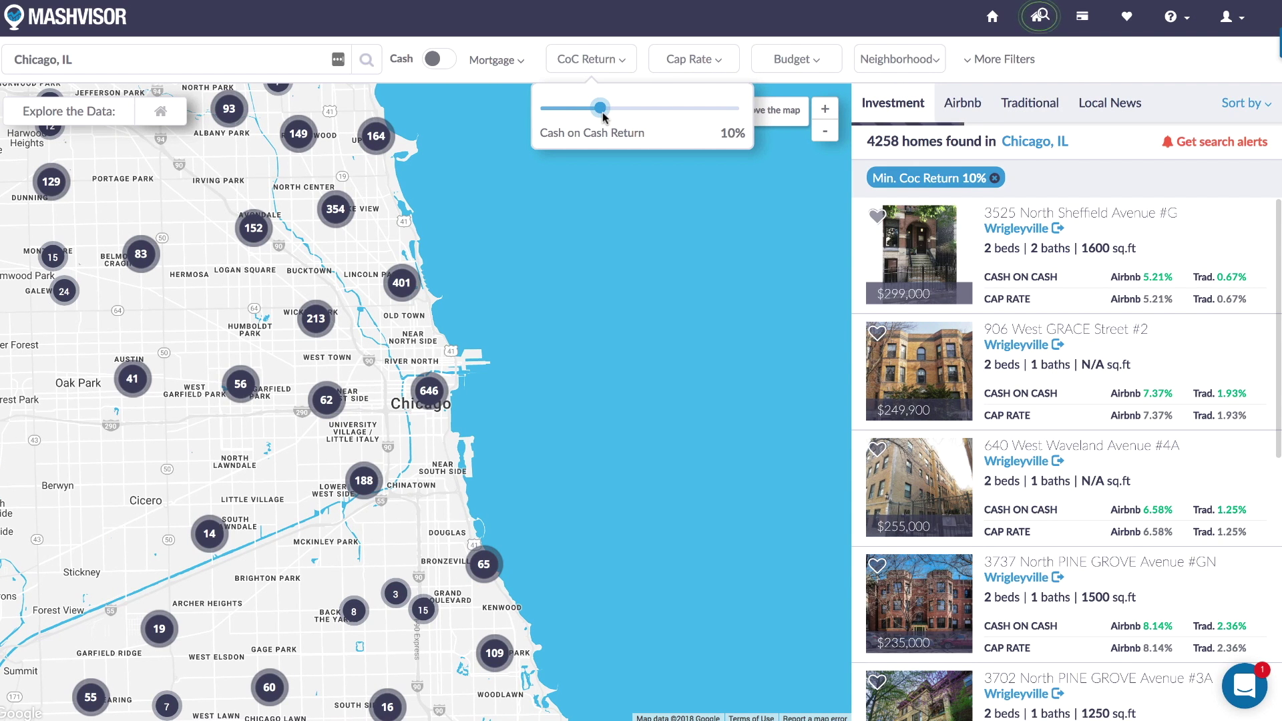
{"action": "left_click", "coordinate": [719, 61]}
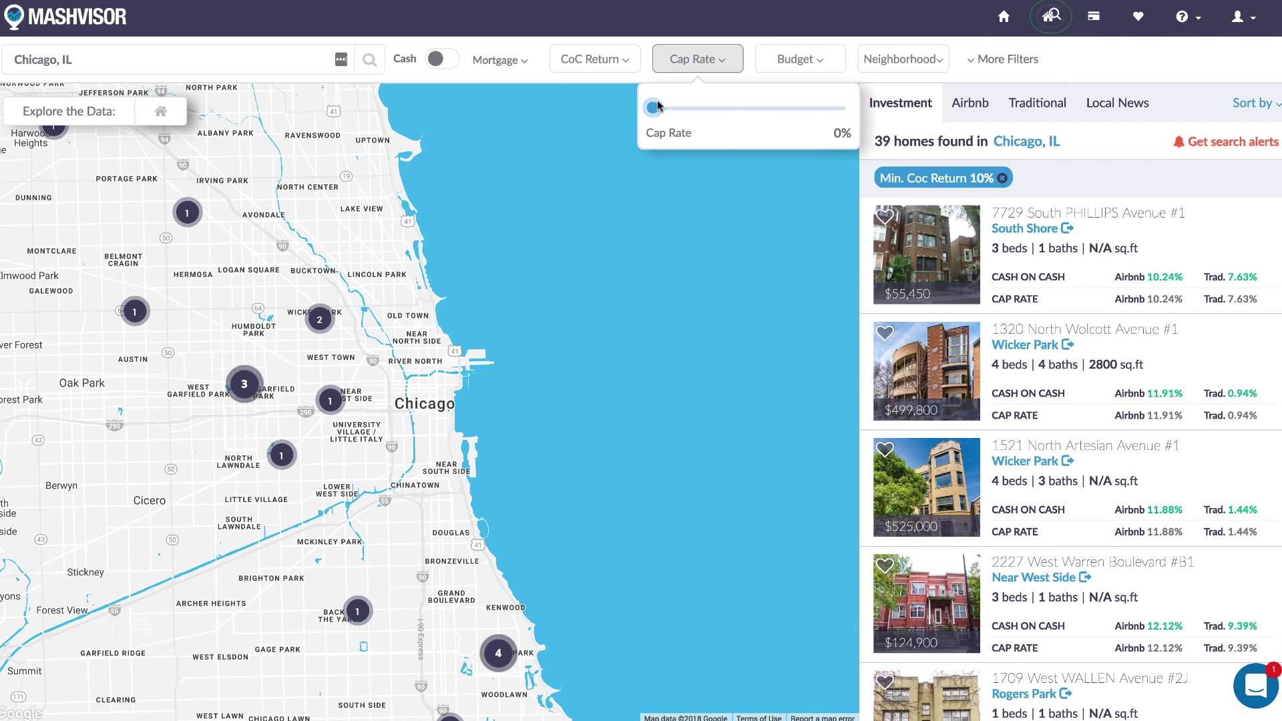
{"action": "left_click_drag", "start_coordinate": [658, 107], "coordinate": [628, 107]}
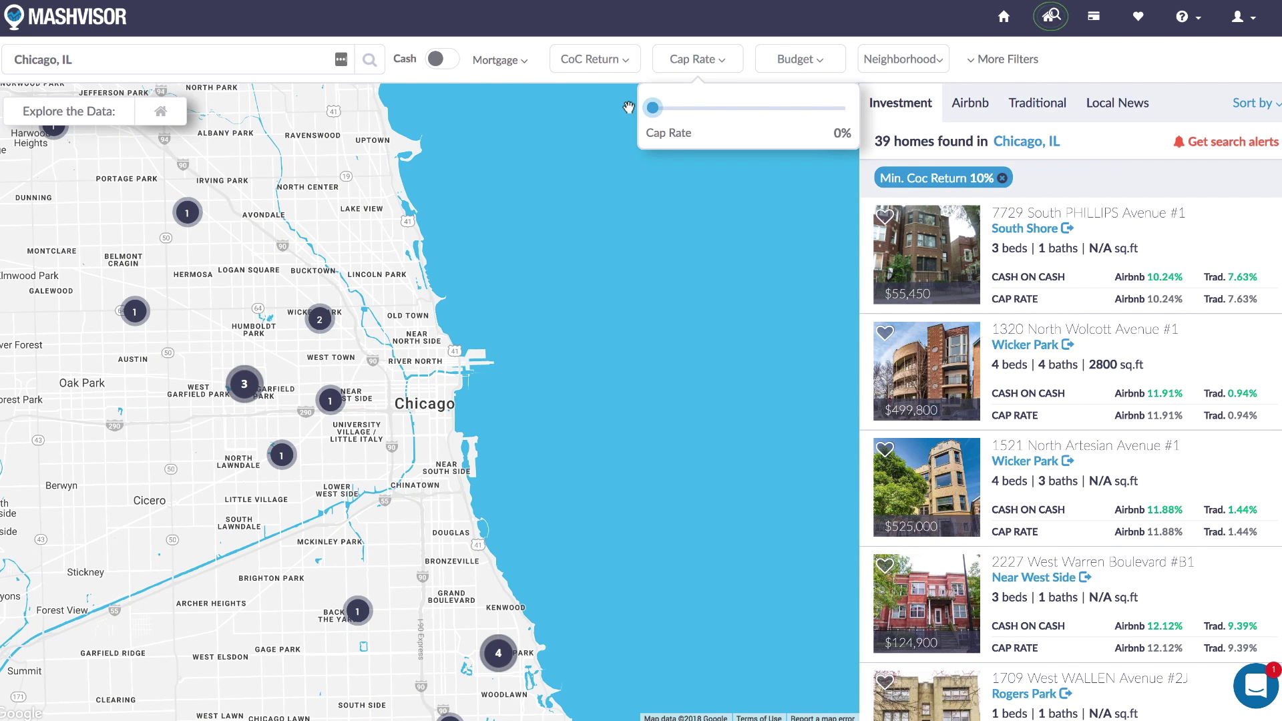
{"action": "left_click", "coordinate": [820, 60]}
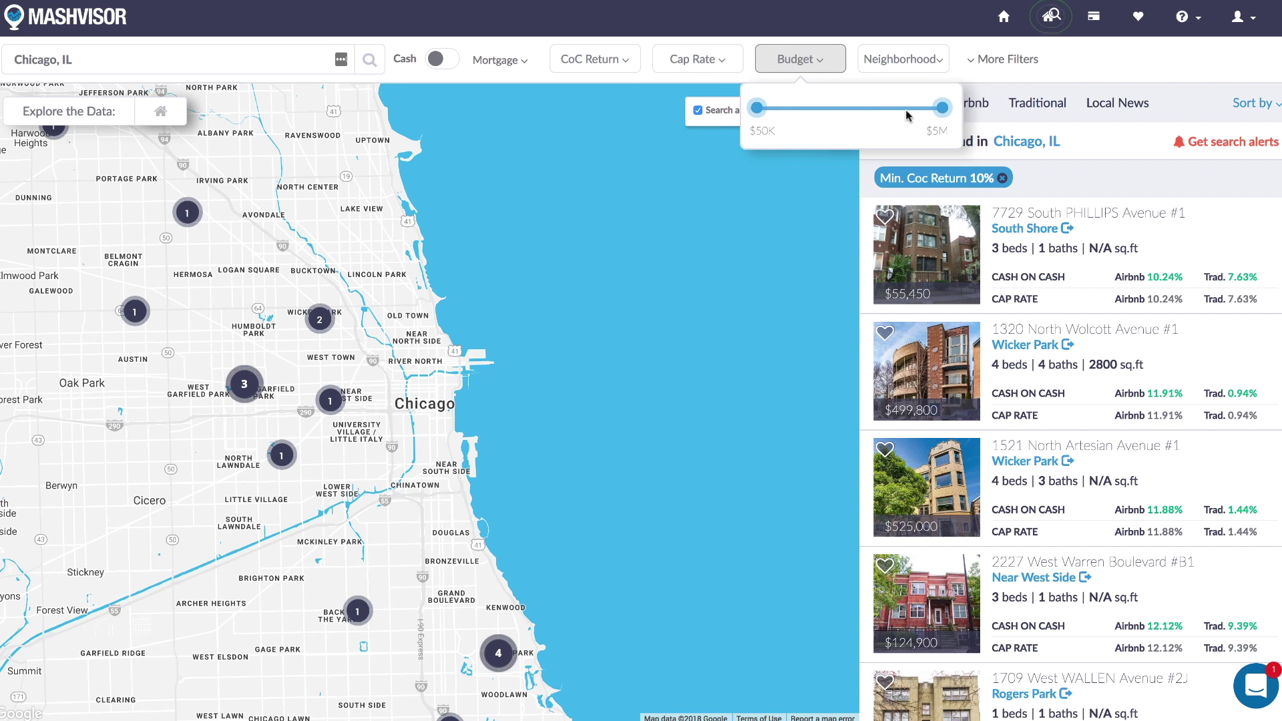
Switch financing to mortgage and select the 4.17 interest rate and down payment values.
{"action": "left_click", "coordinate": [443, 61]}
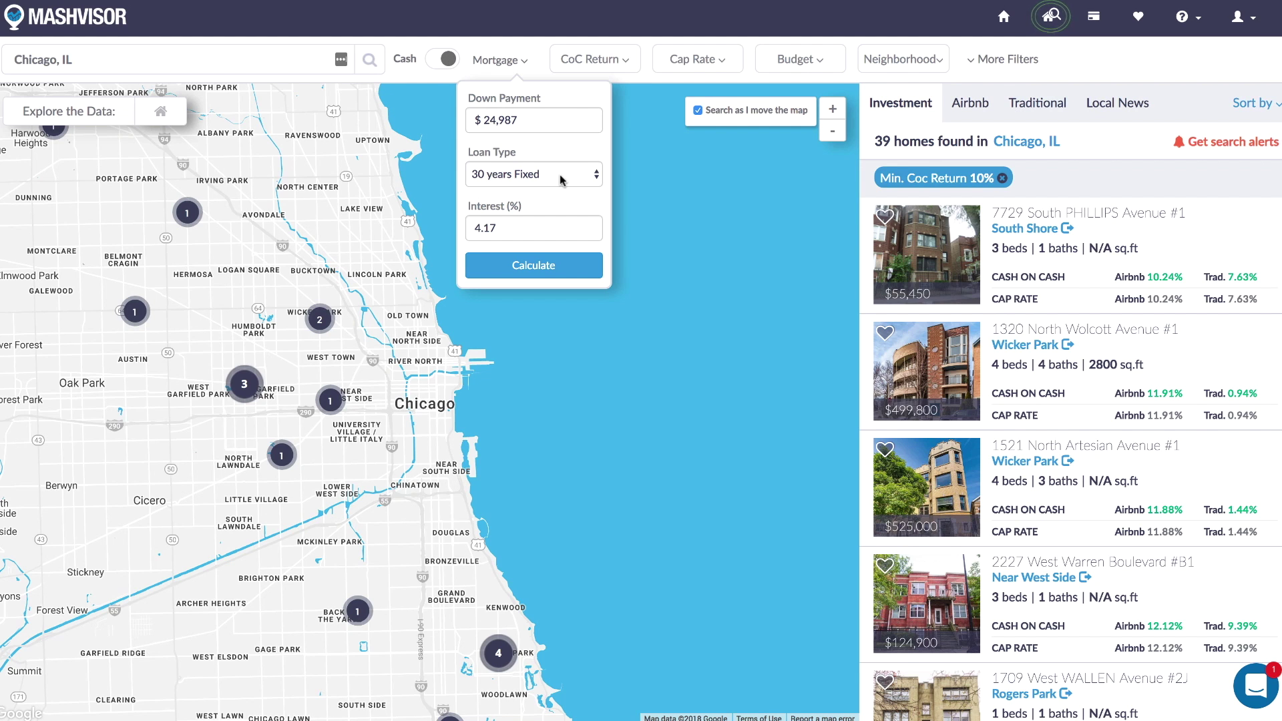
{"action": "left_click", "coordinate": [515, 226]}
{"action": "left_click_drag", "start_coordinate": [491, 225], "coordinate": [418, 223]}
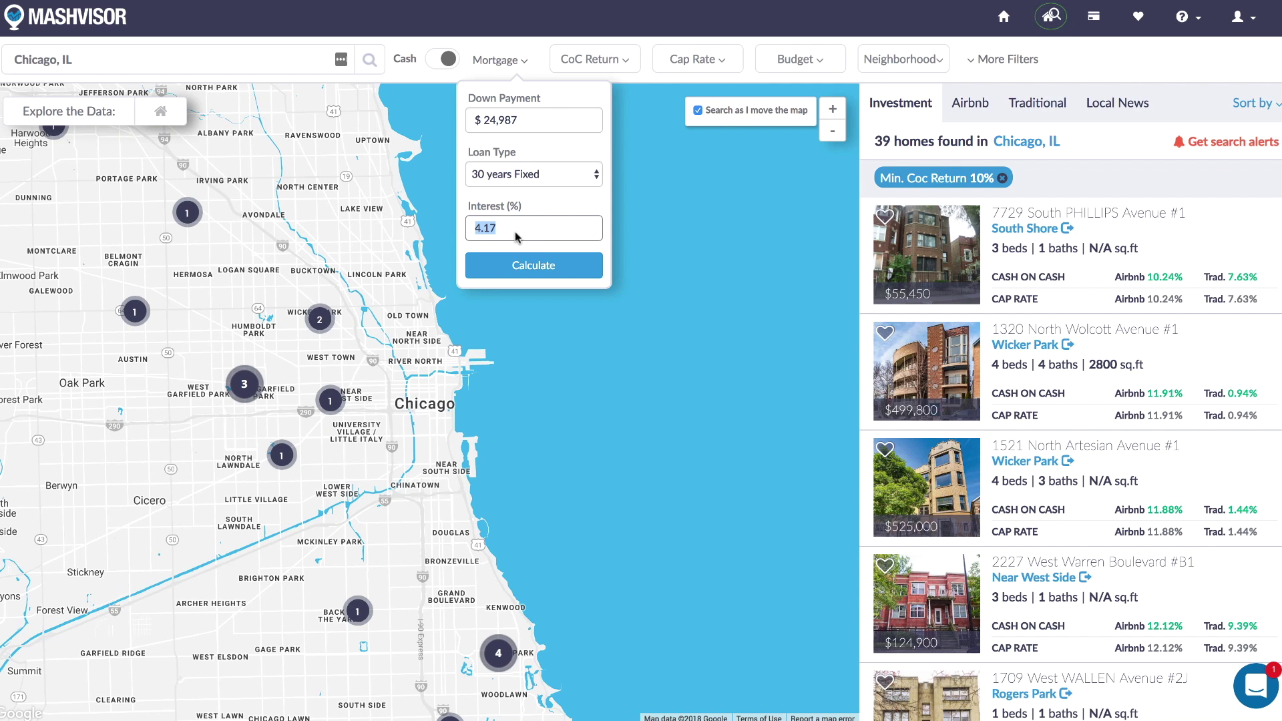
{"action": "left_click", "coordinate": [546, 119]}
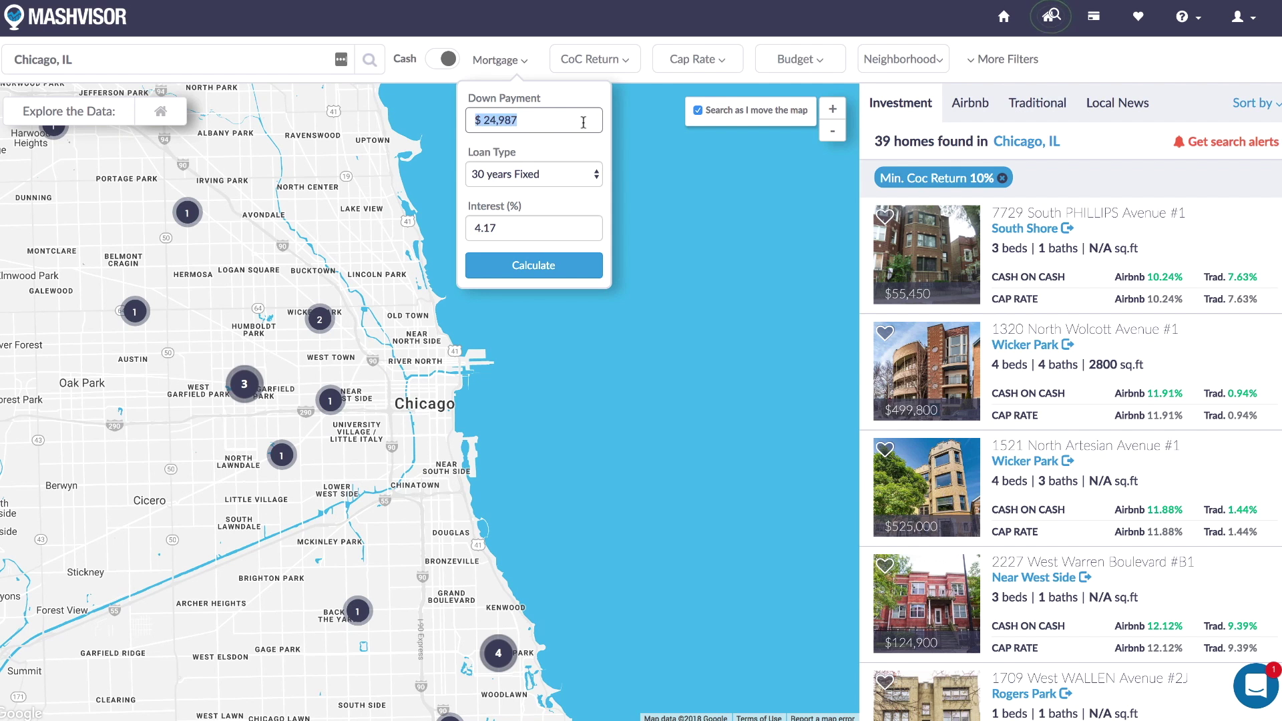
{"action": "left_click", "coordinate": [583, 122]}
{"action": "left_click_drag", "start_coordinate": [569, 121], "coordinate": [326, 94]}
{"action": "left_click", "coordinate": [938, 62]}
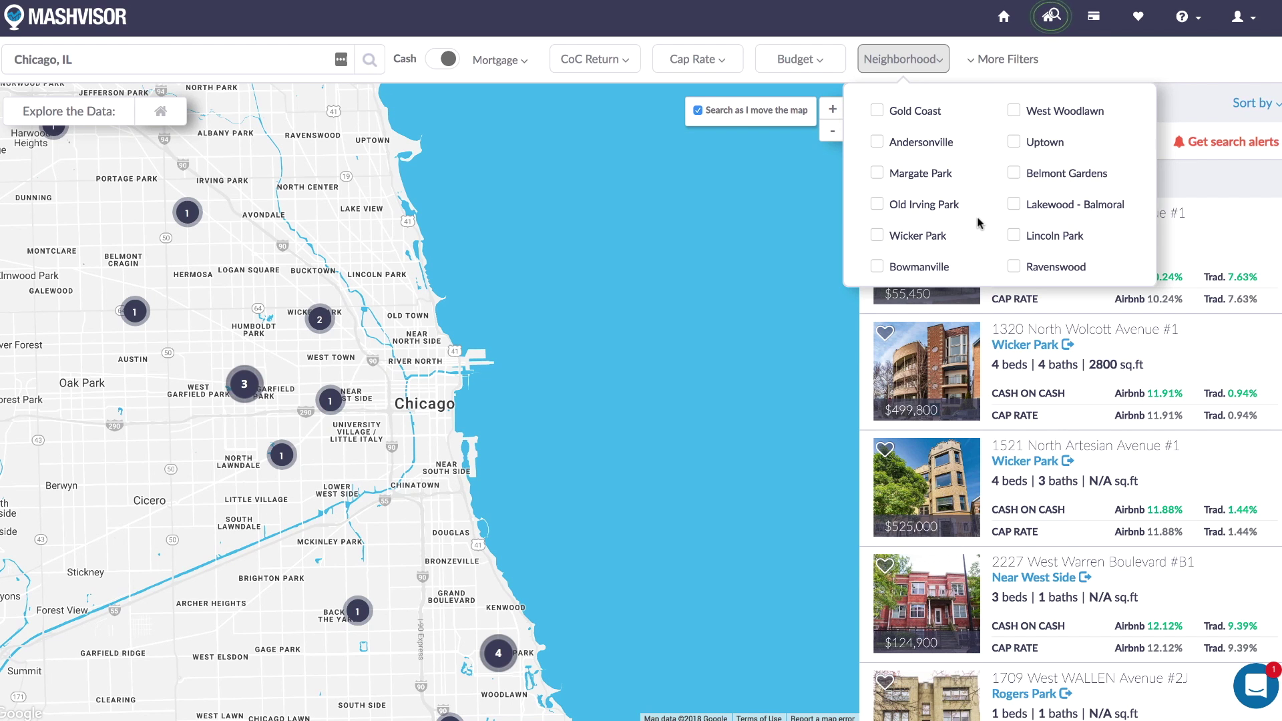
{"action": "left_click", "coordinate": [937, 63]}
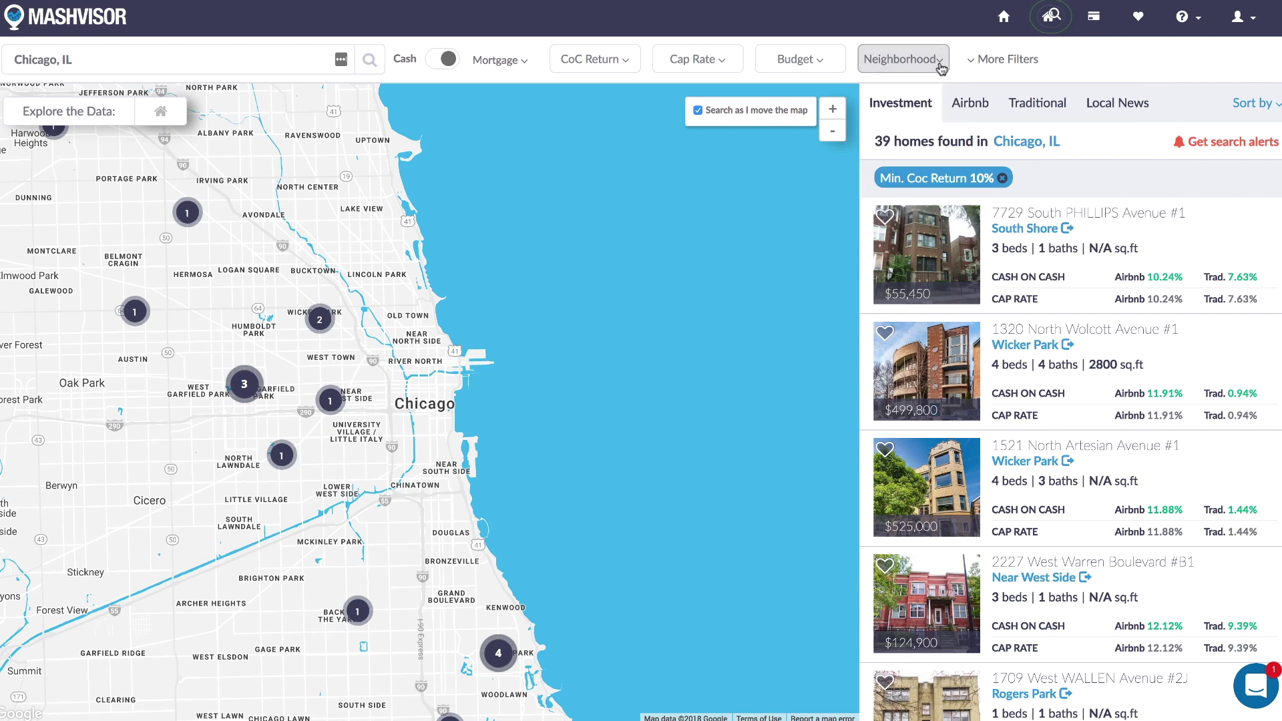
{"action": "left_click", "coordinate": [978, 65]}
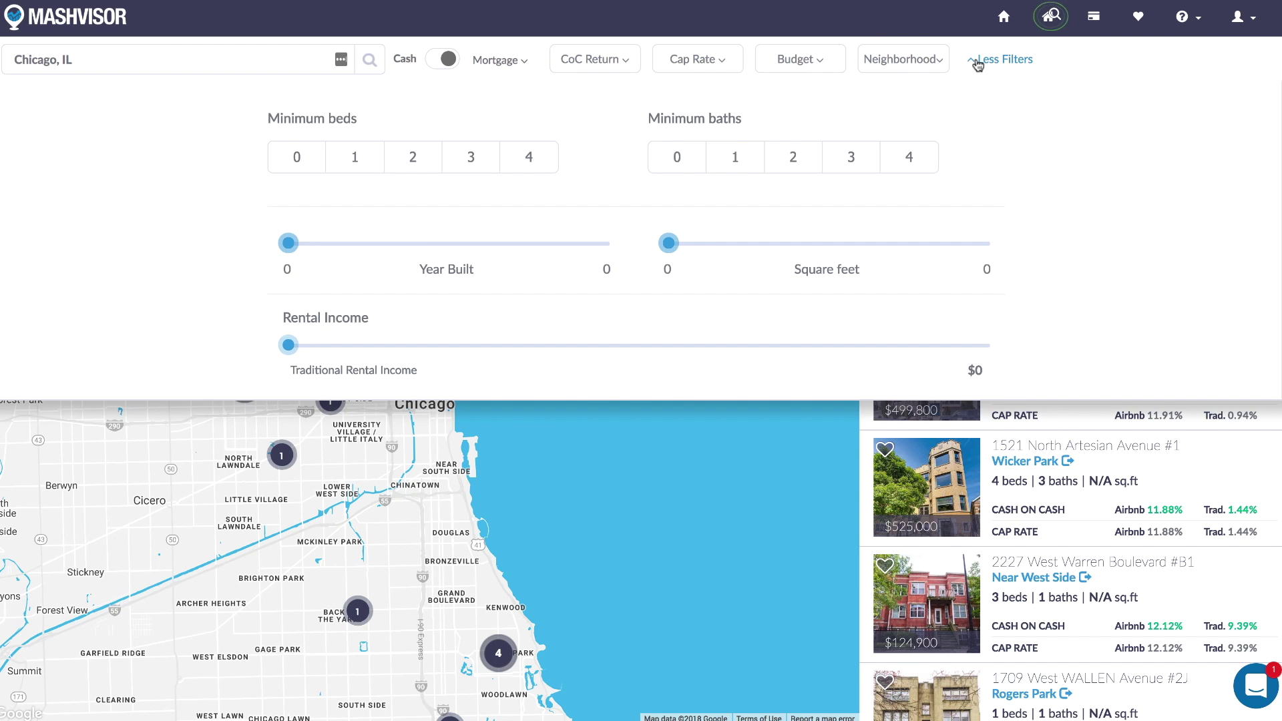
{"action": "scroll", "coordinate": [953, 183], "scroll_direction": "down", "scroll_amount": 6}
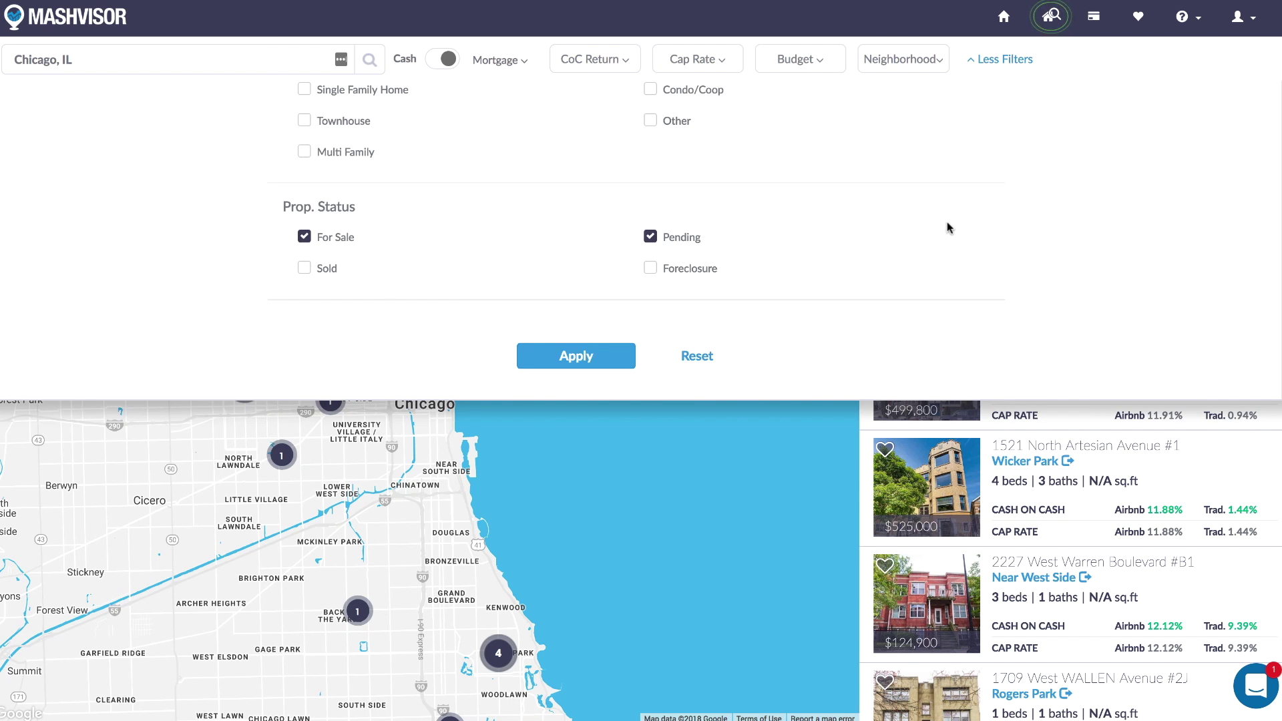
{"action": "scroll", "coordinate": [953, 176], "scroll_direction": "up", "scroll_amount": 8}
{"action": "left_click", "coordinate": [975, 62]}
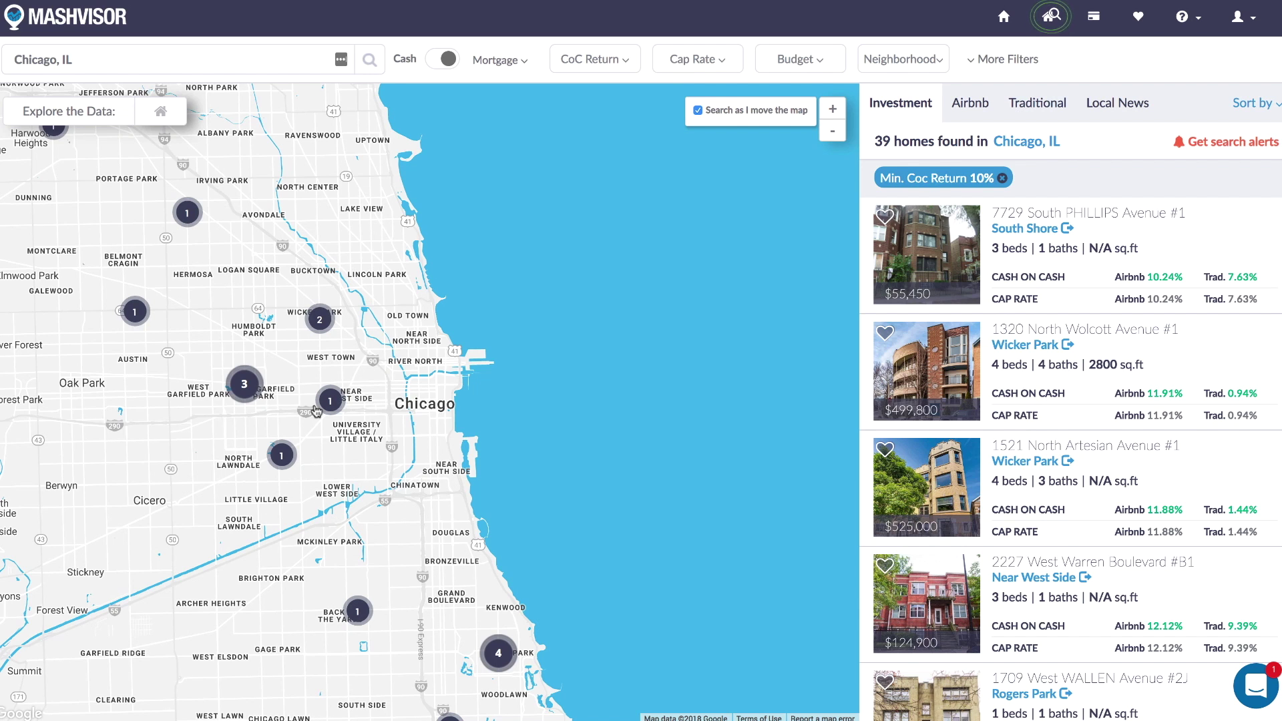
View the Near West Side summary, then sort the listings by Traditional CoC.
{"action": "left_click", "coordinate": [343, 403]}
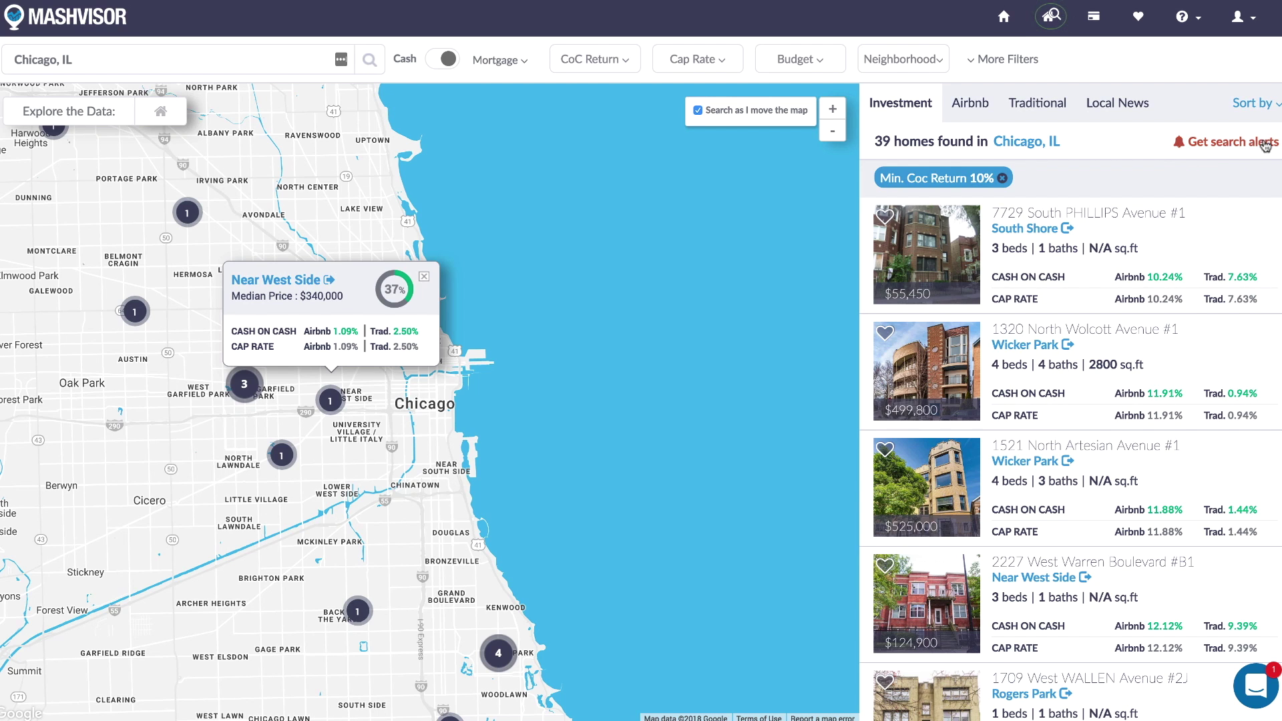
{"action": "left_click", "coordinate": [1274, 105]}
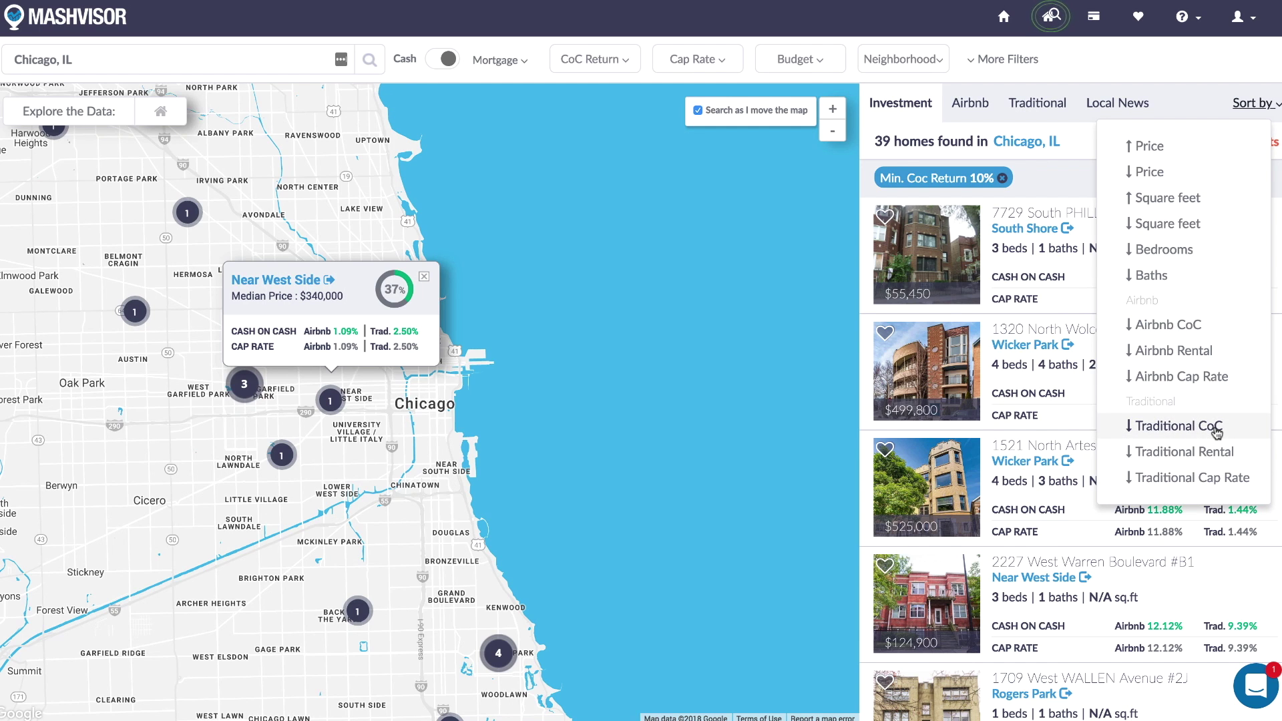
{"action": "left_click", "coordinate": [1217, 432]}
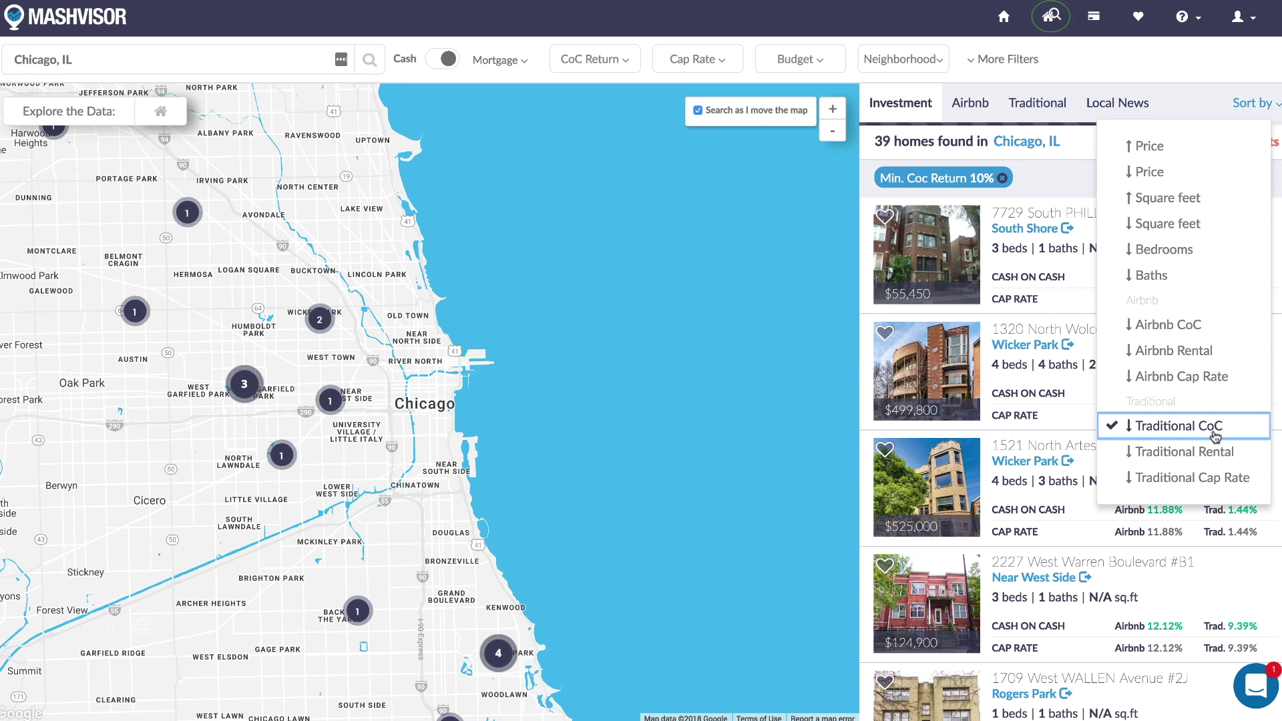
{"action": "left_click", "coordinate": [1148, 85]}
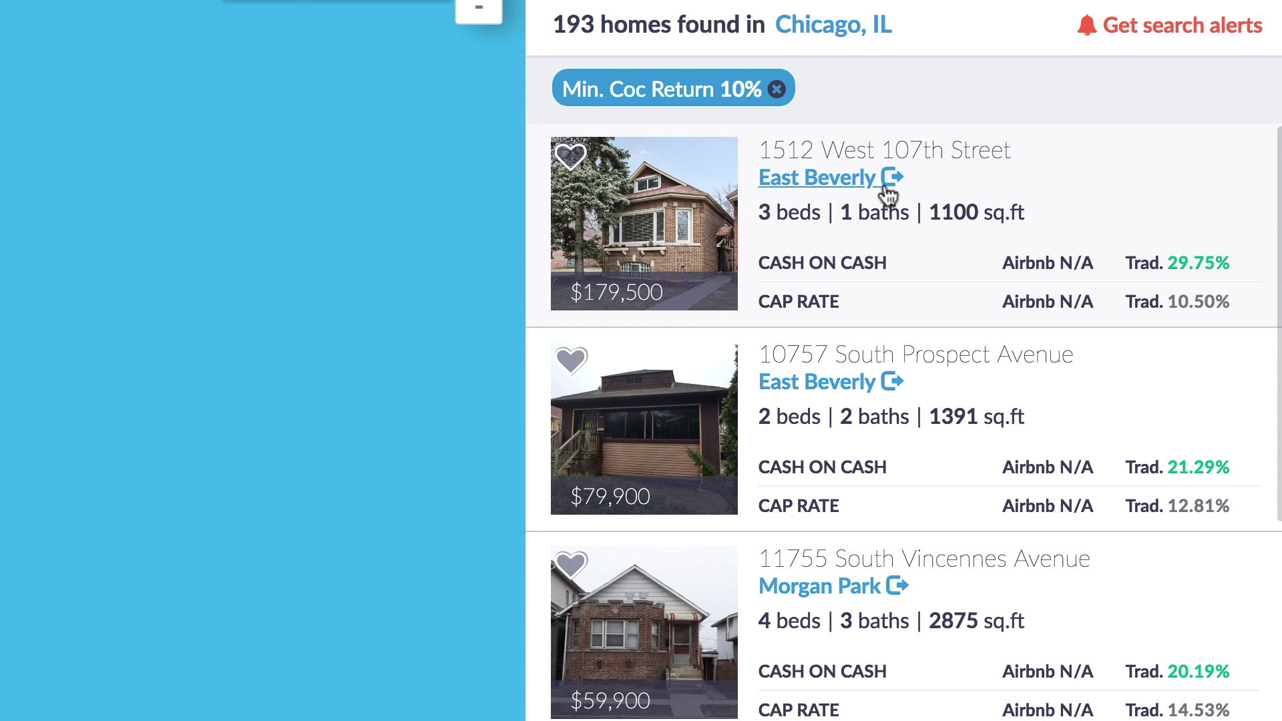
{"action": "left_click", "coordinate": [639, 214]}
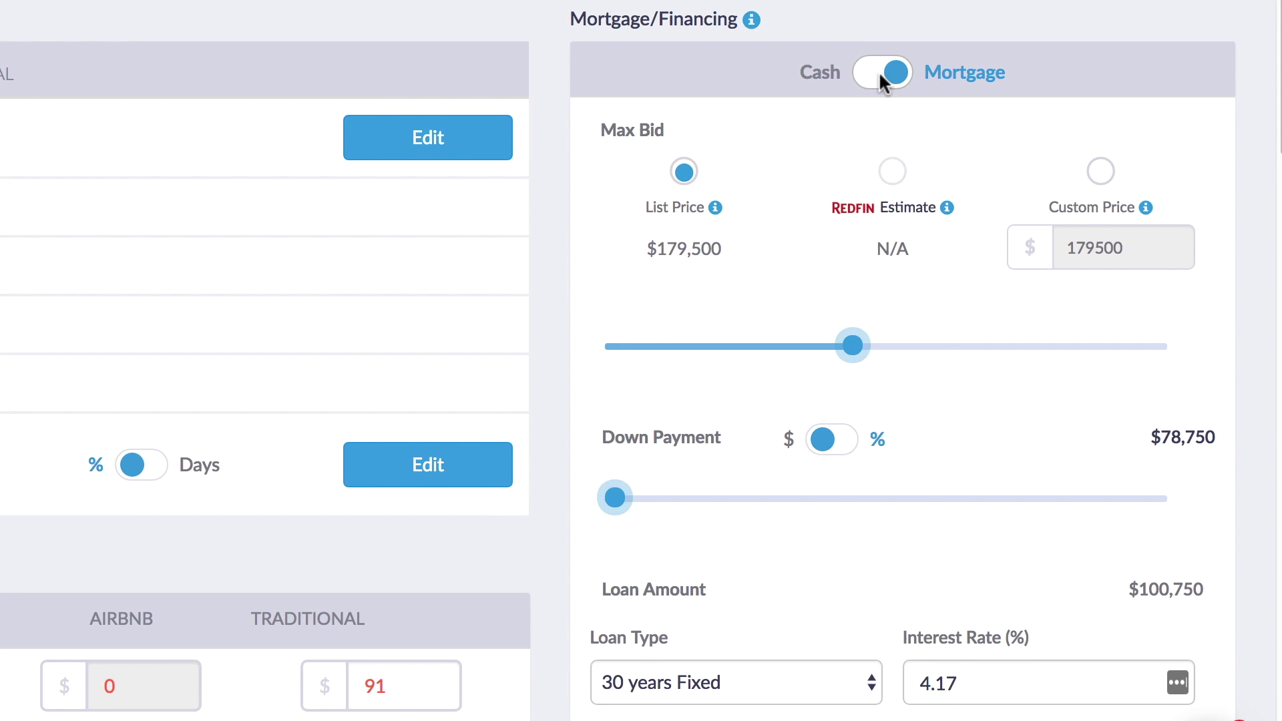
{"action": "left_click", "coordinate": [880, 72]}
{"action": "left_click", "coordinate": [880, 74]}
{"action": "left_click", "coordinate": [1100, 173]}
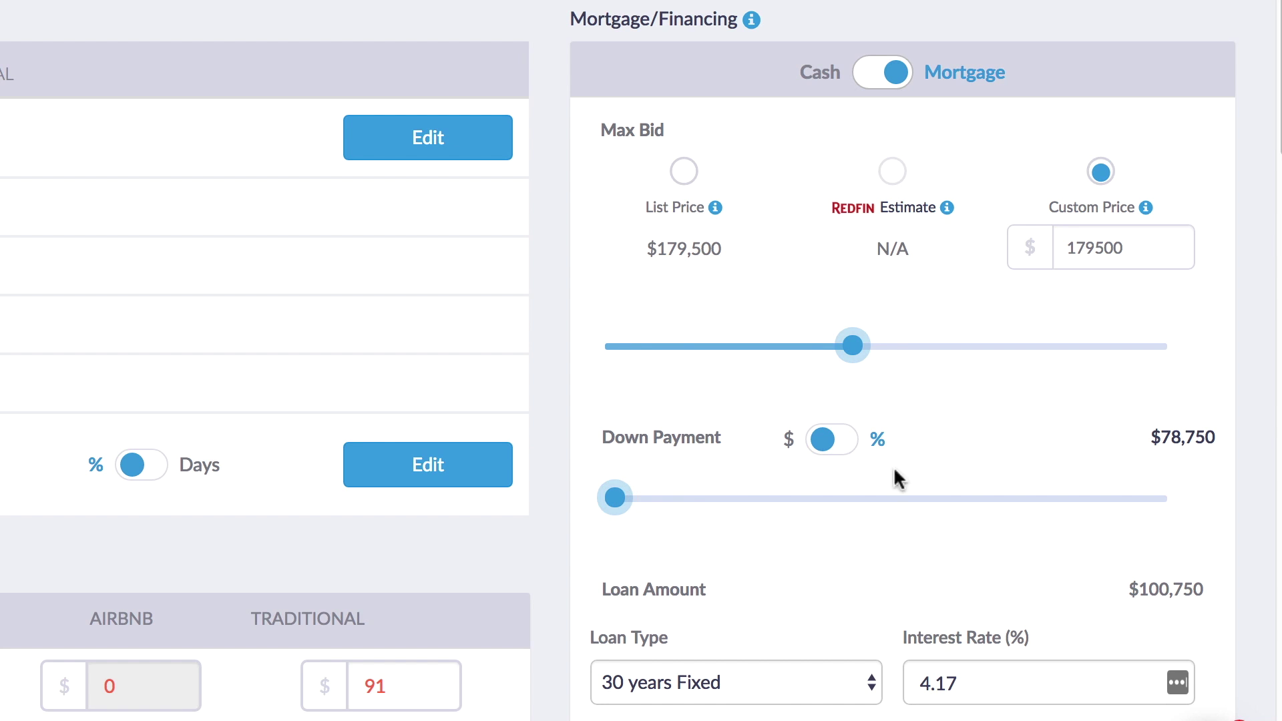
Switch the analysis to Cash and review expenses: $8,000 startup and $1,373 recurring.
{"action": "left_click", "coordinate": [891, 80]}
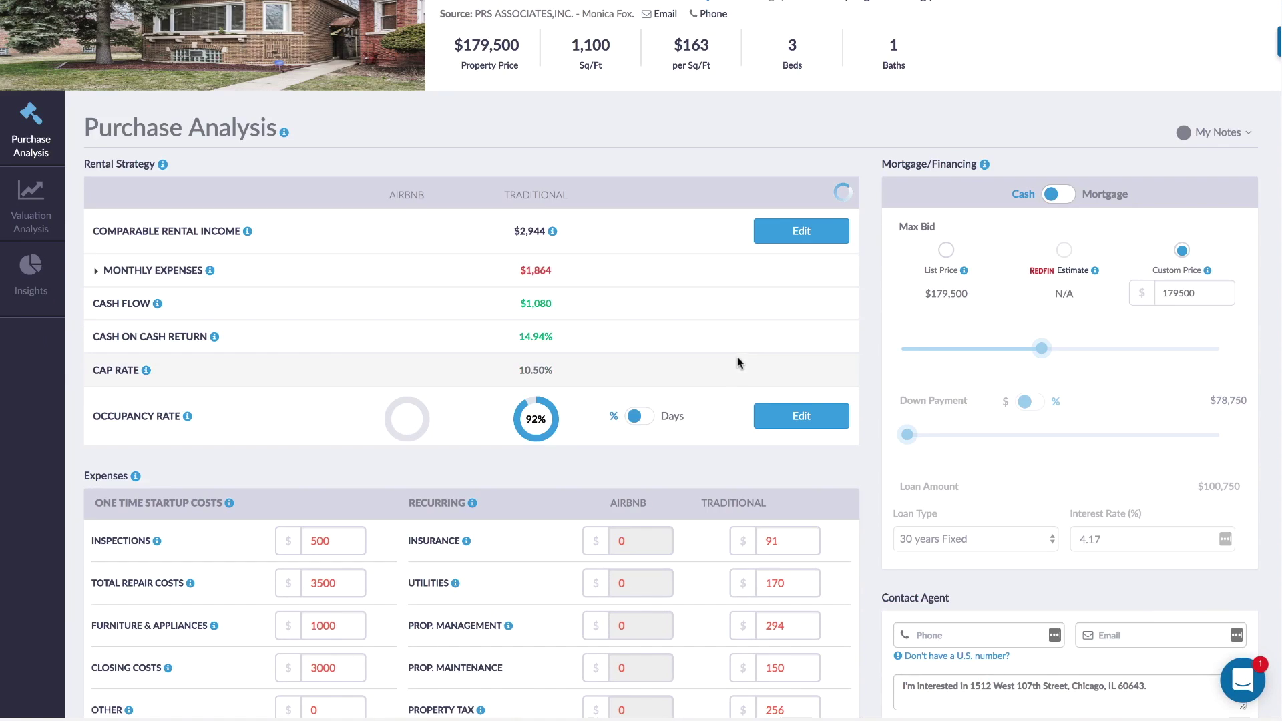
{"action": "mouse_move", "coordinate": [553, 231]}
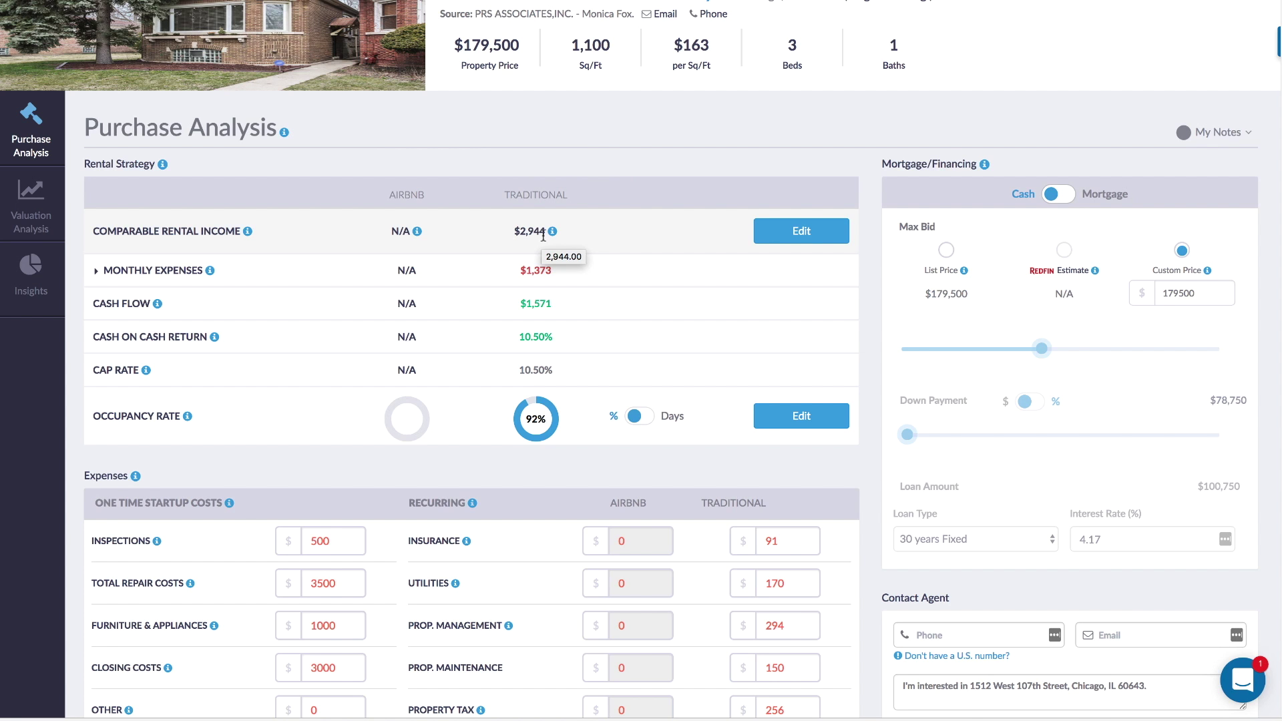
{"action": "scroll", "coordinate": [542, 237], "scroll_direction": "down", "scroll_amount": 1}
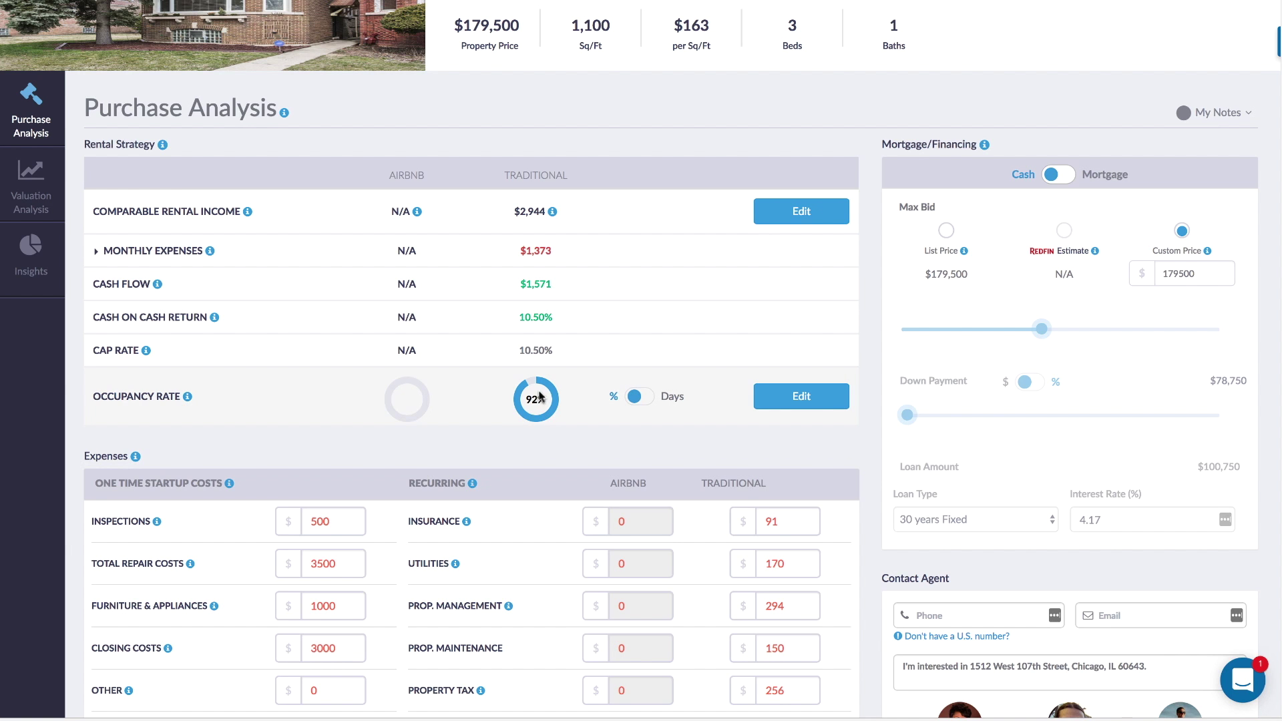
{"action": "scroll", "coordinate": [543, 391], "scroll_direction": "down", "scroll_amount": 5}
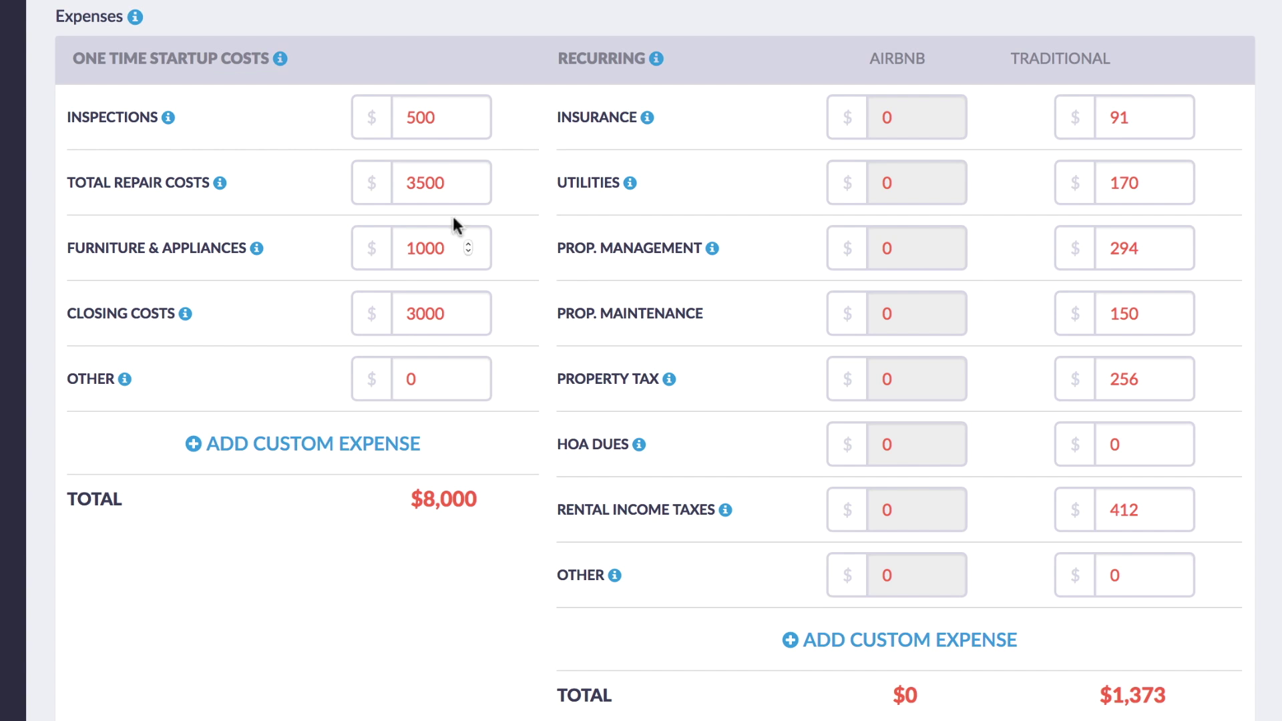
{"action": "left_click", "coordinate": [421, 117]}
{"action": "scroll", "coordinate": [1136, 251], "scroll_direction": "up", "scroll_amount": 7}
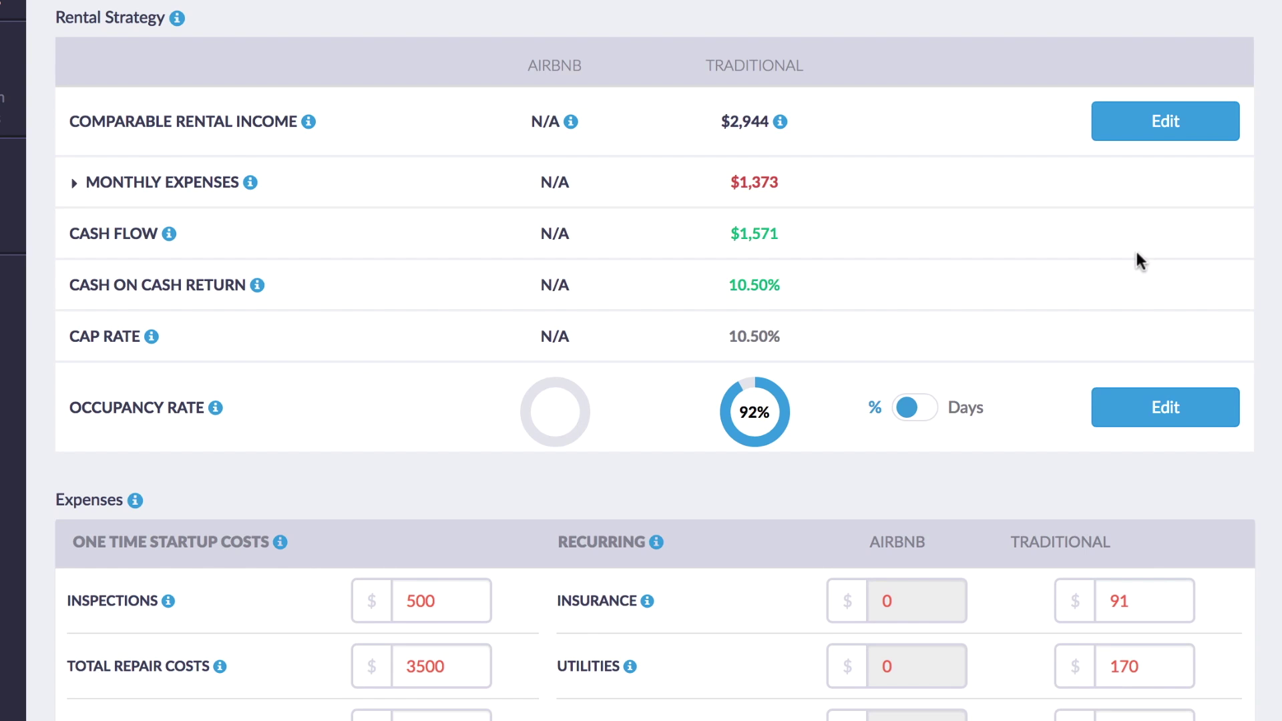
{"action": "scroll", "coordinate": [1136, 250], "scroll_direction": "down", "scroll_amount": 5}
{"action": "scroll", "coordinate": [1136, 250], "scroll_direction": "up", "scroll_amount": 5}
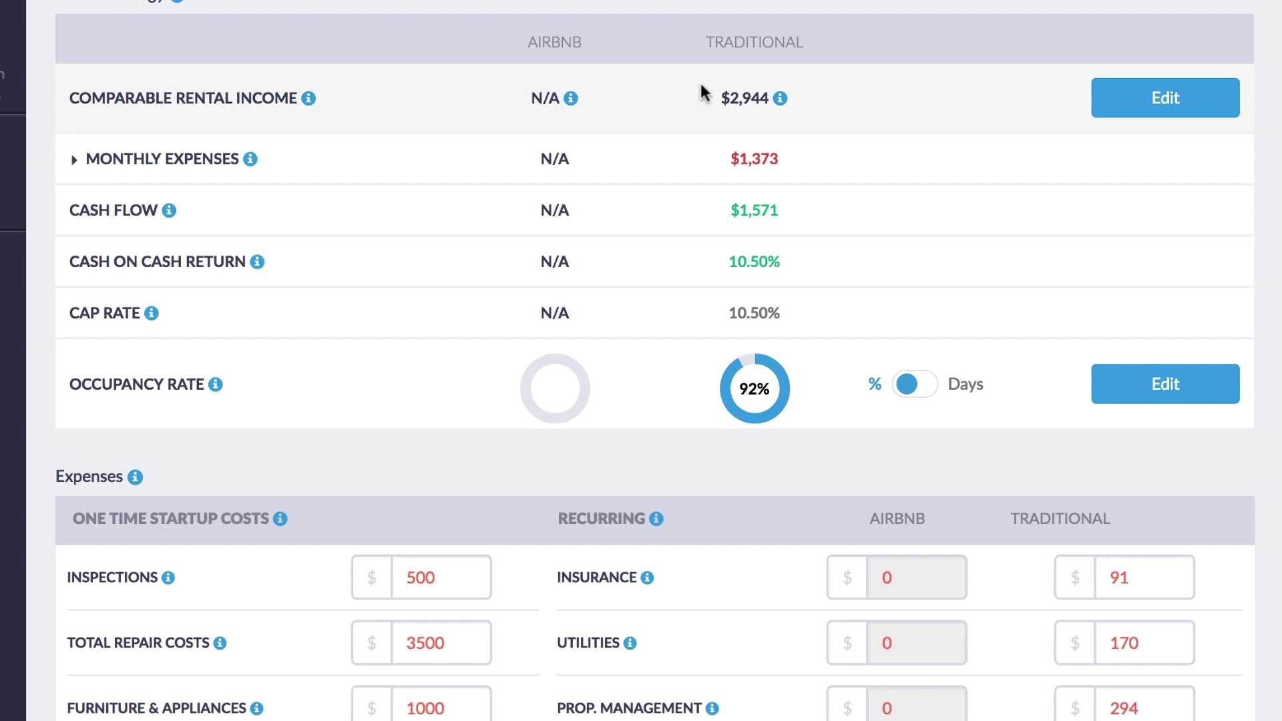
{"action": "mouse_move", "coordinate": [740, 100]}
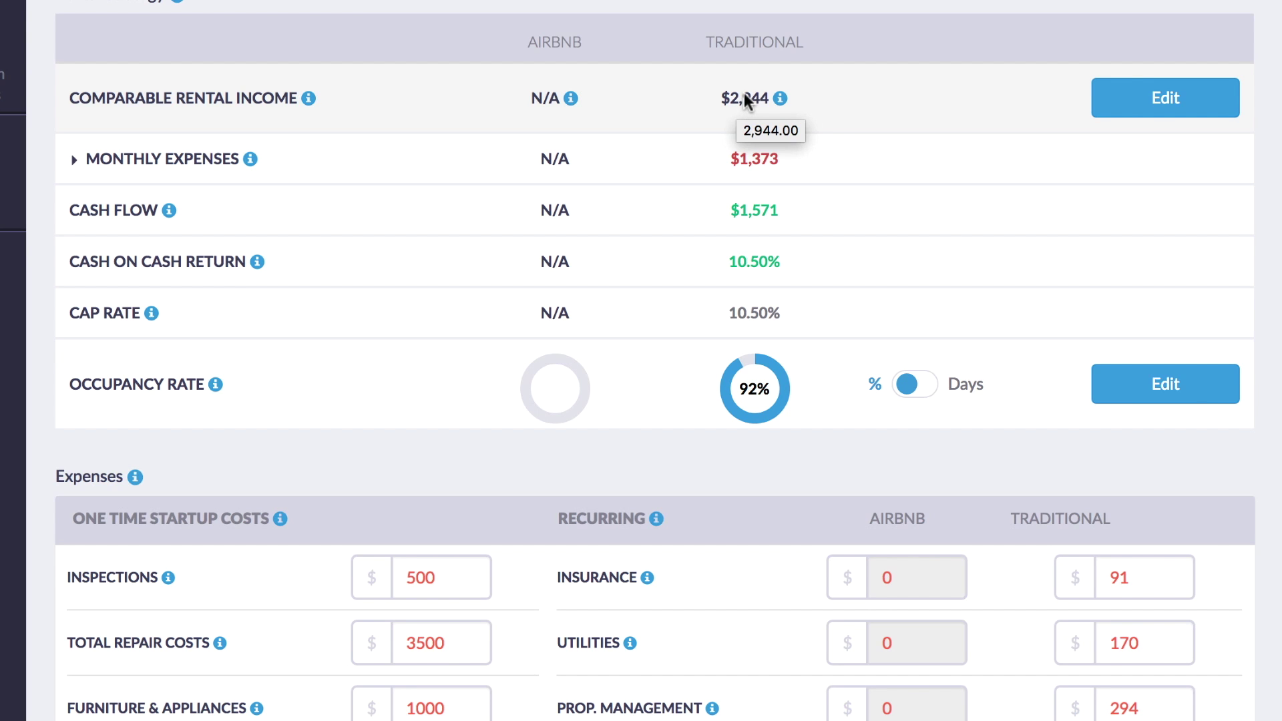
Change traditional comparable rental income from 2,944 to 3500 and review the $294 property management expense.
{"action": "left_click", "coordinate": [1161, 103]}
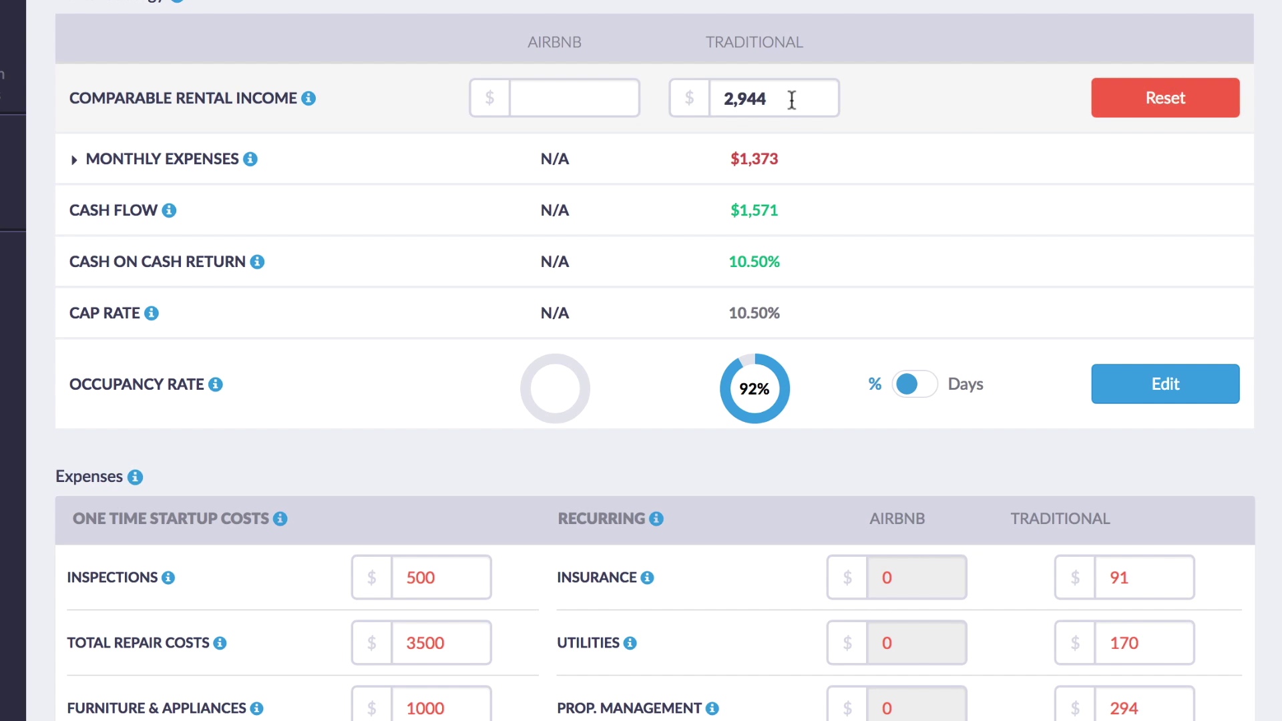
{"action": "left_click_drag", "start_coordinate": [792, 100], "coordinate": [671, 97]}
{"action": "type", "text": "3500"}
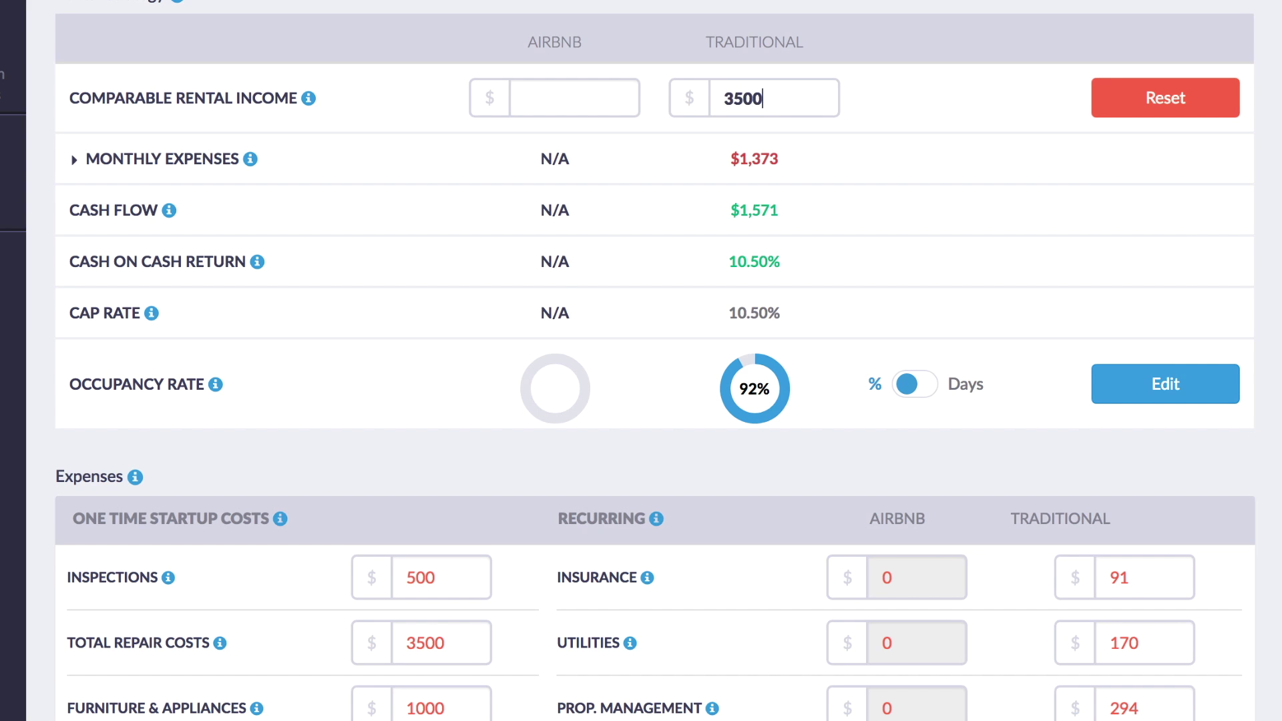
{"action": "scroll", "coordinate": [1272, 251], "scroll_direction": "down", "scroll_amount": 4}
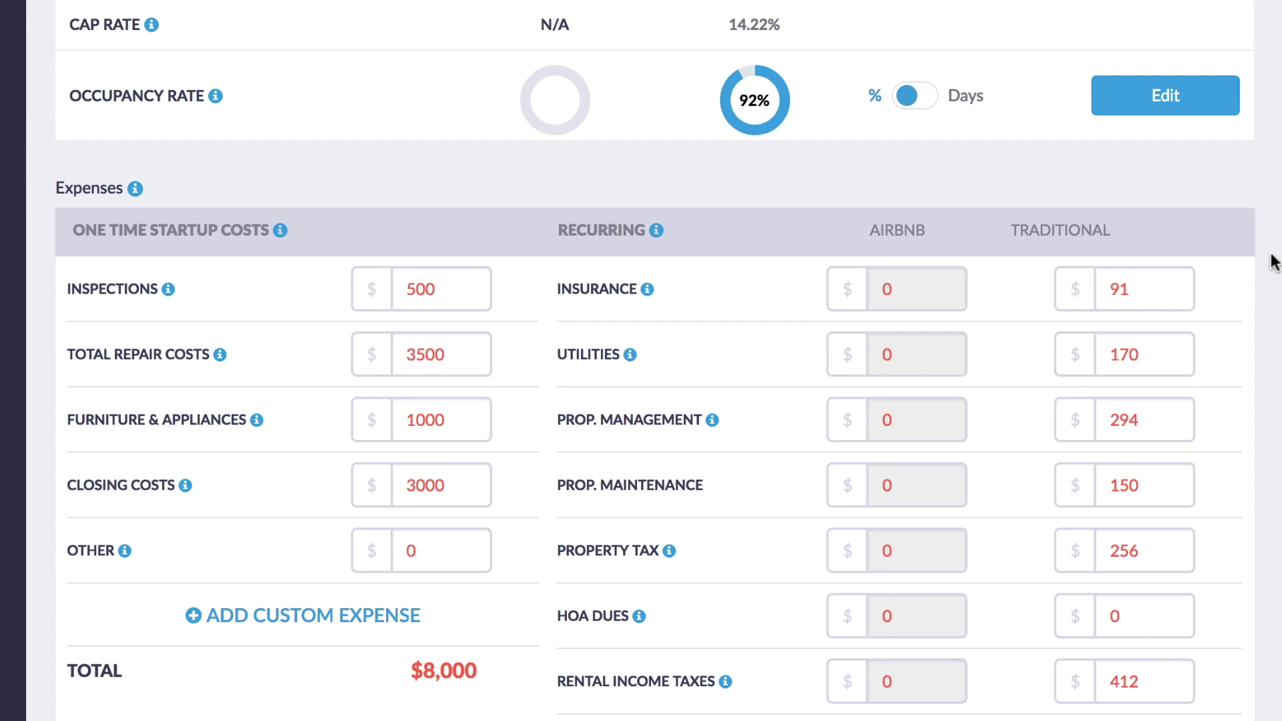
{"action": "double_click", "coordinate": [1120, 419]}
{"action": "left_click", "coordinate": [1266, 444]}
{"action": "scroll", "coordinate": [1249, 460], "scroll_direction": "down", "scroll_amount": 2}
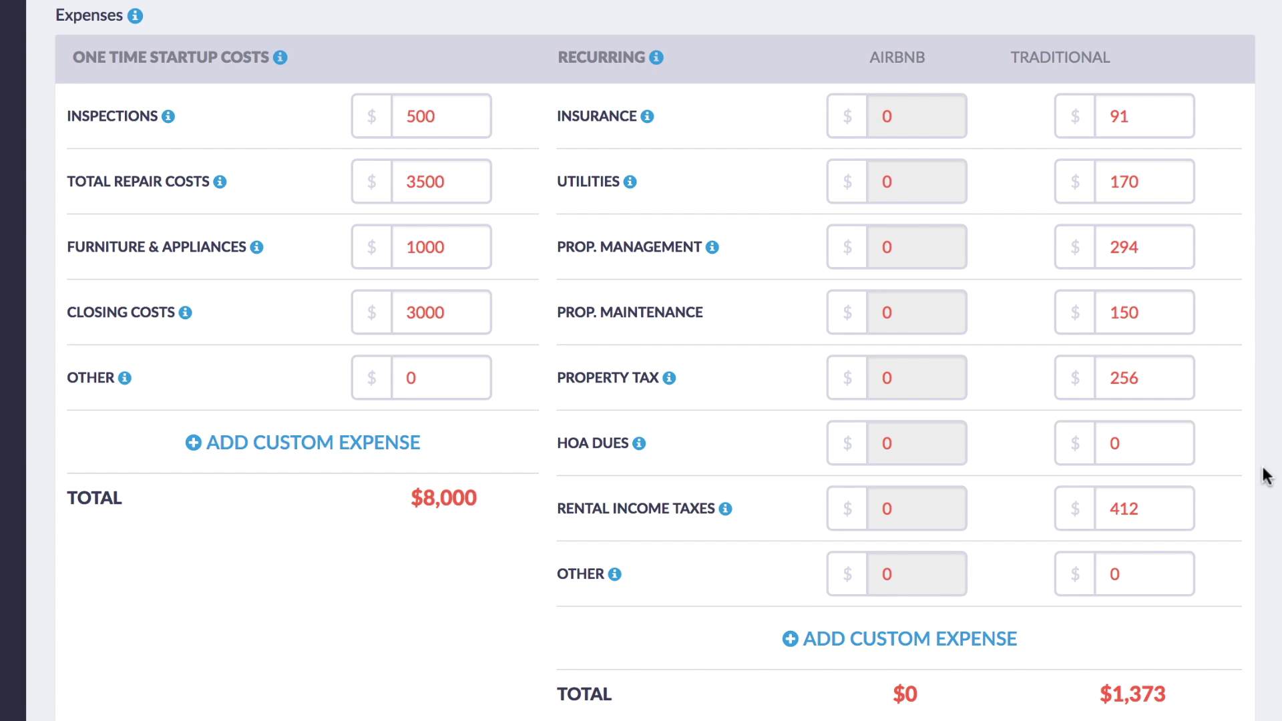
{"action": "scroll", "coordinate": [1266, 476], "scroll_direction": "down", "scroll_amount": 5}
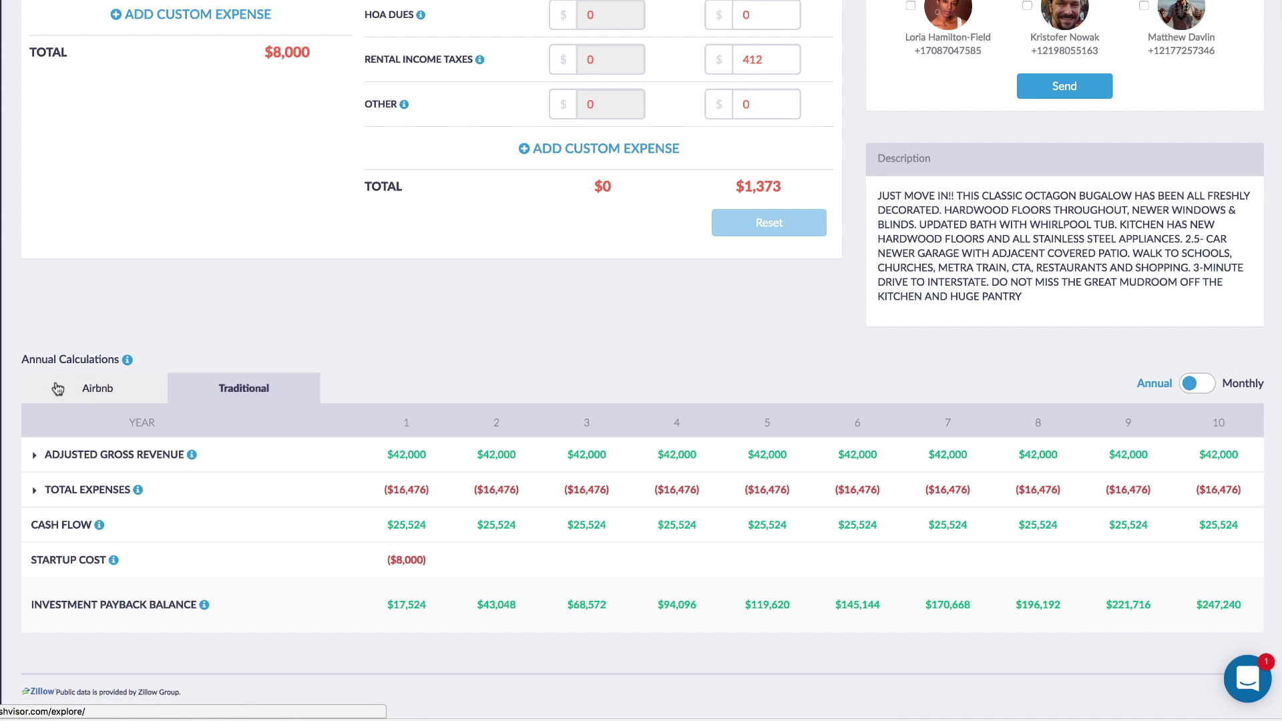
{"action": "left_click", "coordinate": [94, 388]}
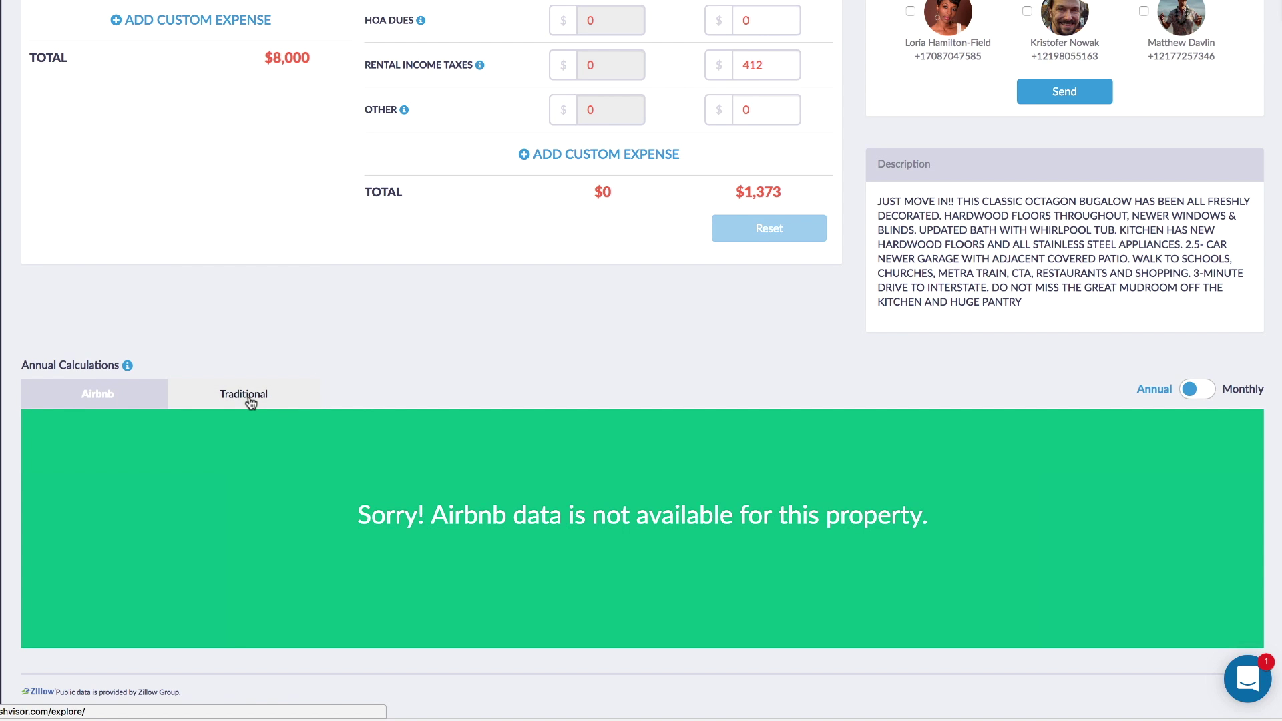
{"action": "left_click", "coordinate": [251, 401]}
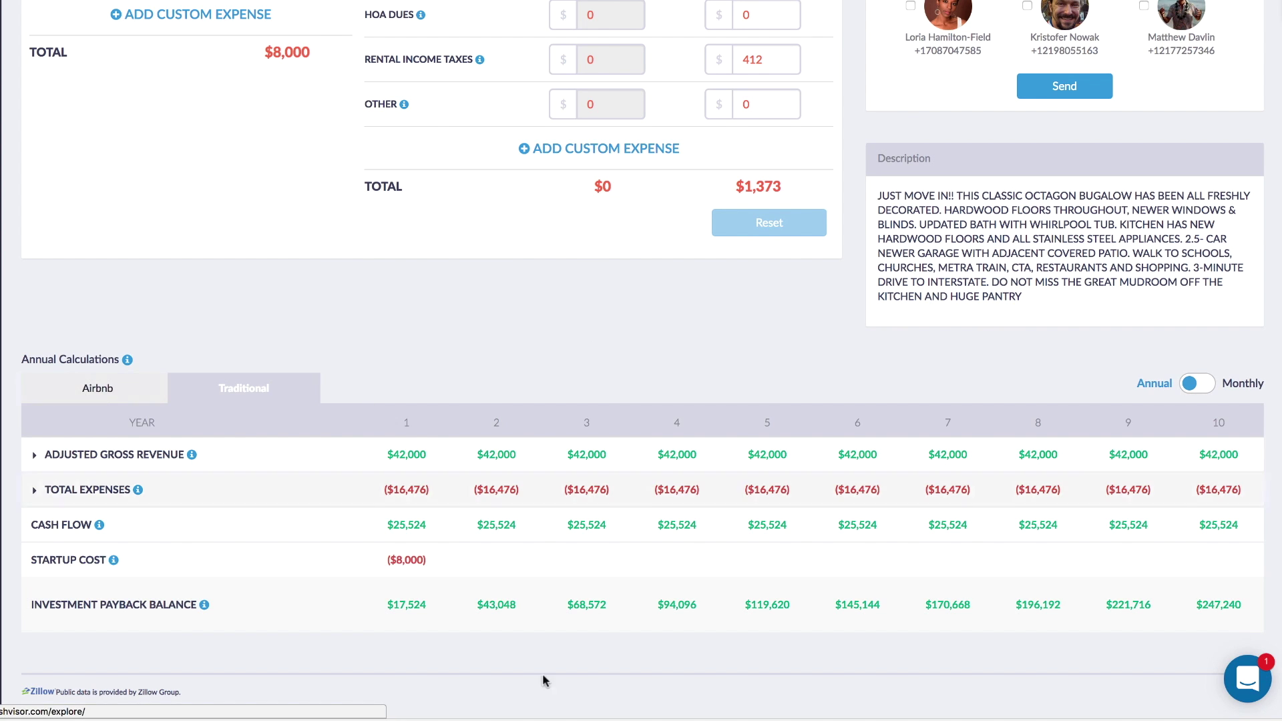
{"action": "scroll", "coordinate": [687, 574], "scroll_direction": "up", "scroll_amount": 15}
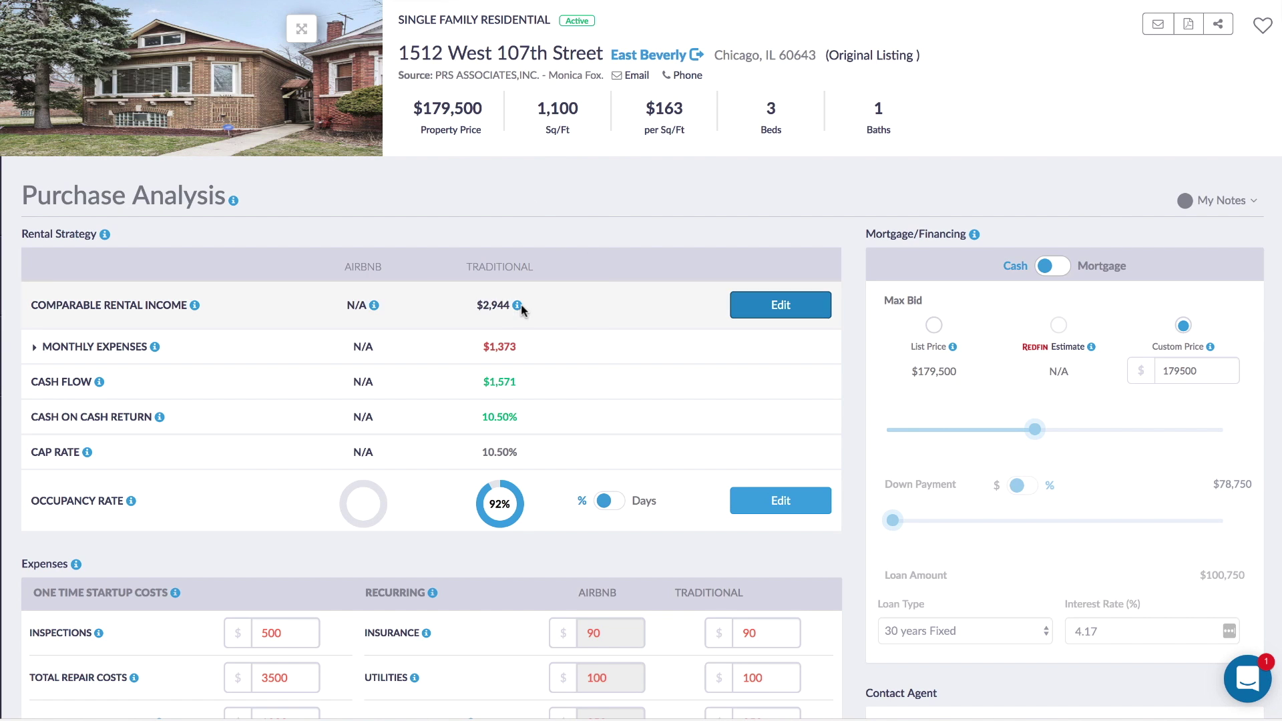
{"action": "mouse_move", "coordinate": [518, 307]}
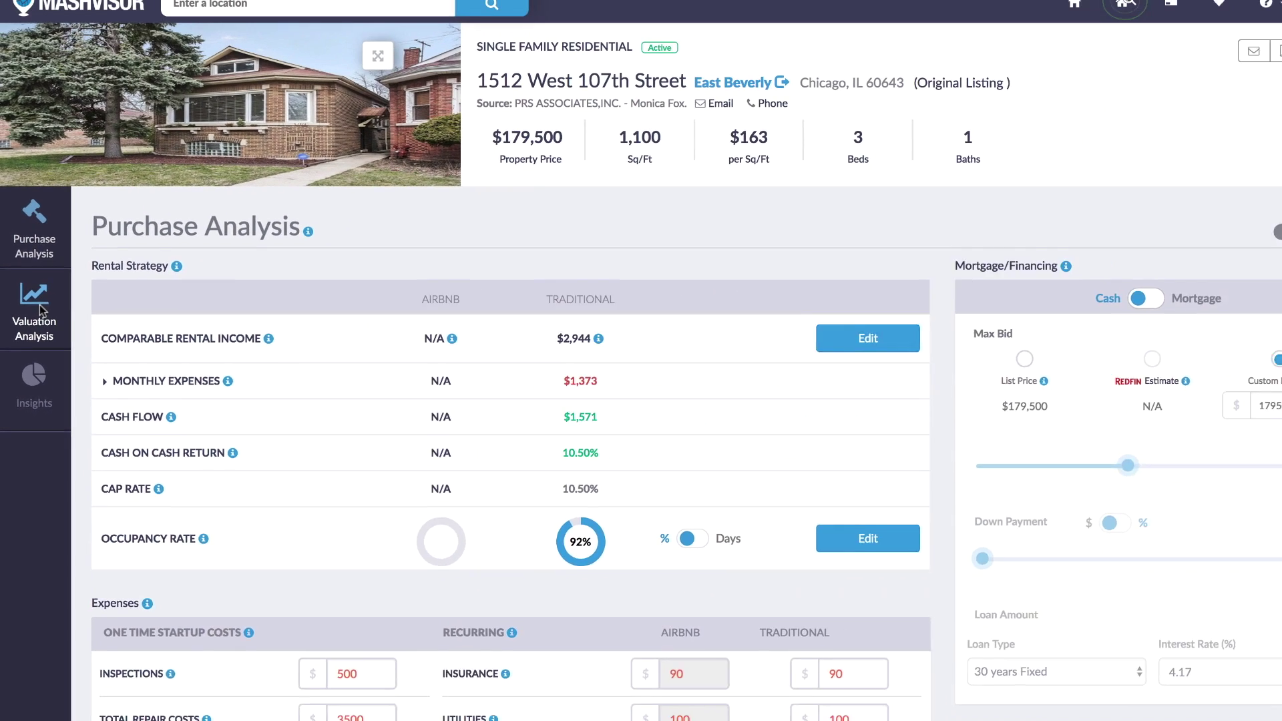
Show the Valuation Analysis traditional comparables, renting $1,050–$2,150 monthly, and zoom the map on one.
{"action": "left_click", "coordinate": [59, 258]}
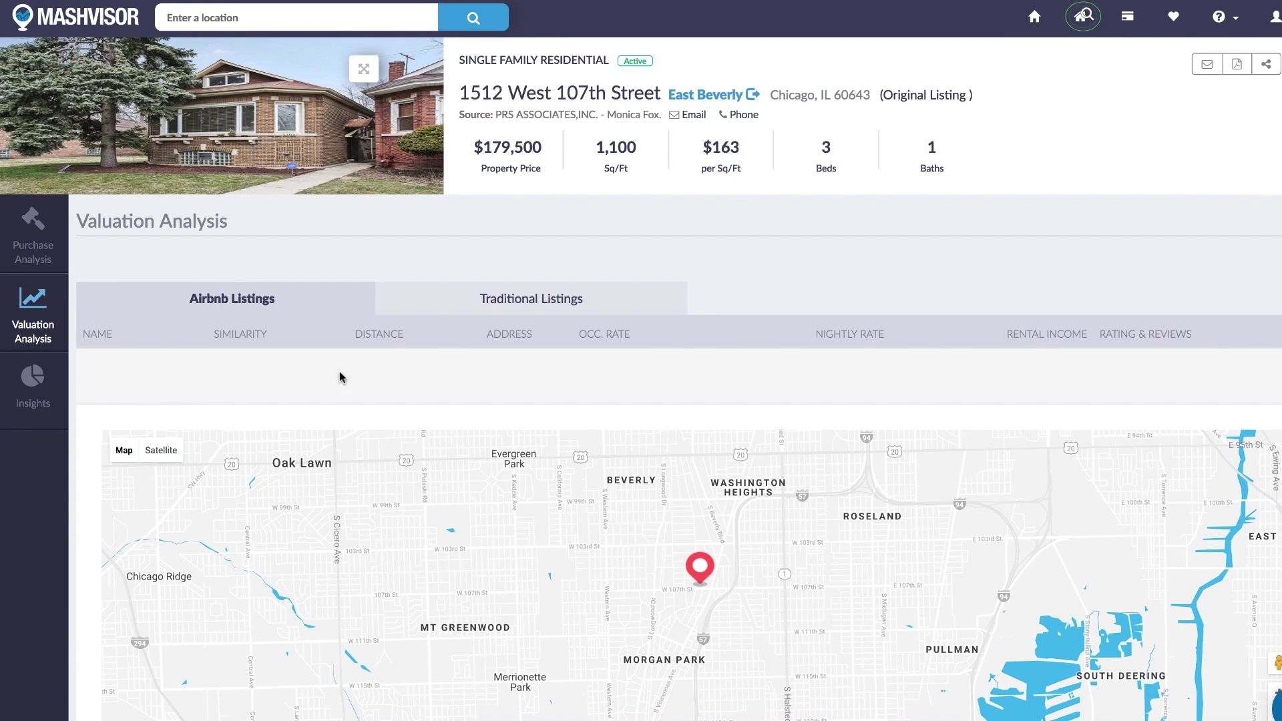
{"action": "scroll", "coordinate": [358, 379], "scroll_direction": "down", "scroll_amount": 1}
{"action": "scroll", "coordinate": [359, 380], "scroll_direction": "down", "scroll_amount": 2}
{"action": "right_click", "coordinate": [494, 145]}
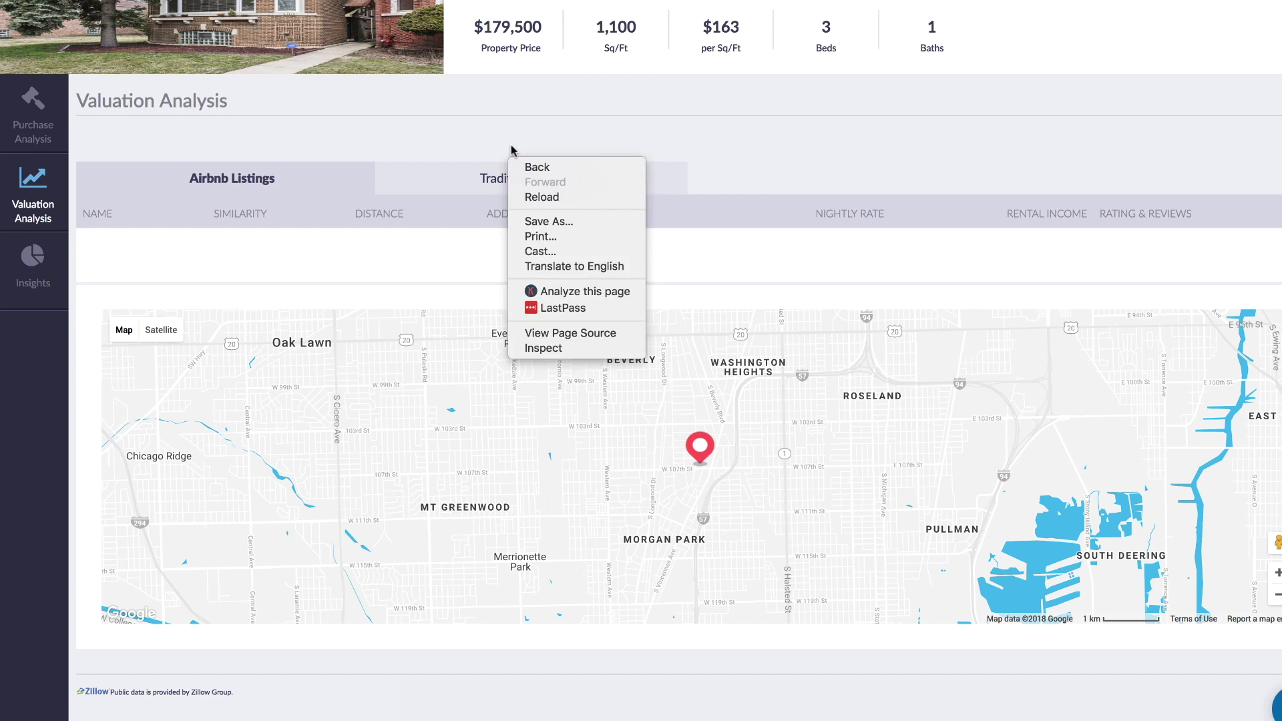
{"action": "left_click", "coordinate": [518, 132]}
{"action": "left_click", "coordinate": [519, 185]}
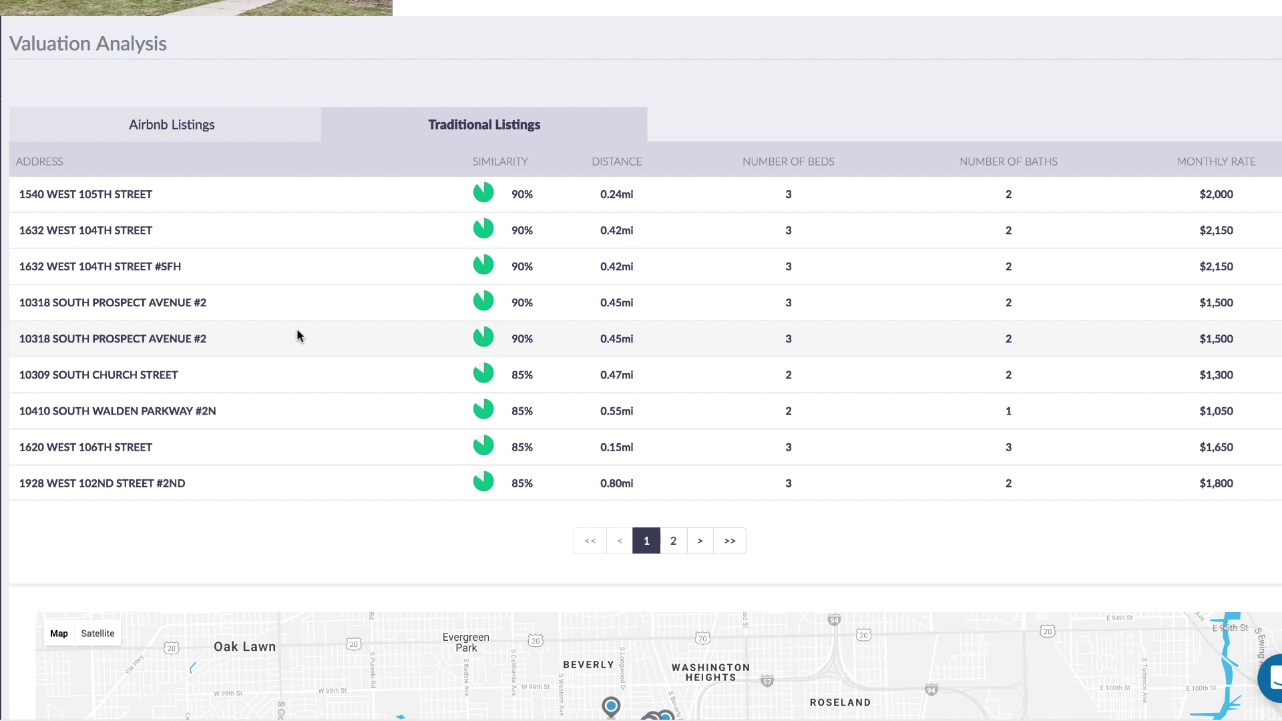
{"action": "scroll", "coordinate": [850, 203], "scroll_direction": "up", "scroll_amount": 2}
{"action": "scroll", "coordinate": [848, 241], "scroll_direction": "down", "scroll_amount": 7}
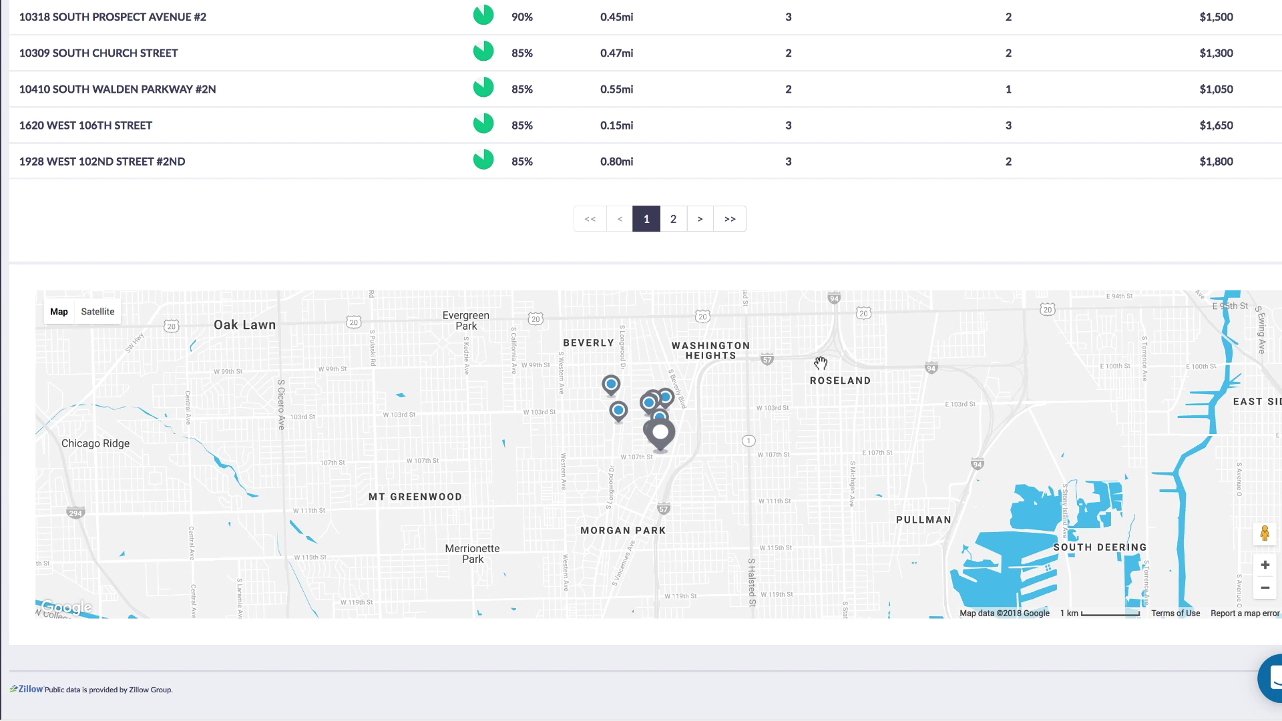
{"action": "left_click", "coordinate": [661, 434]}
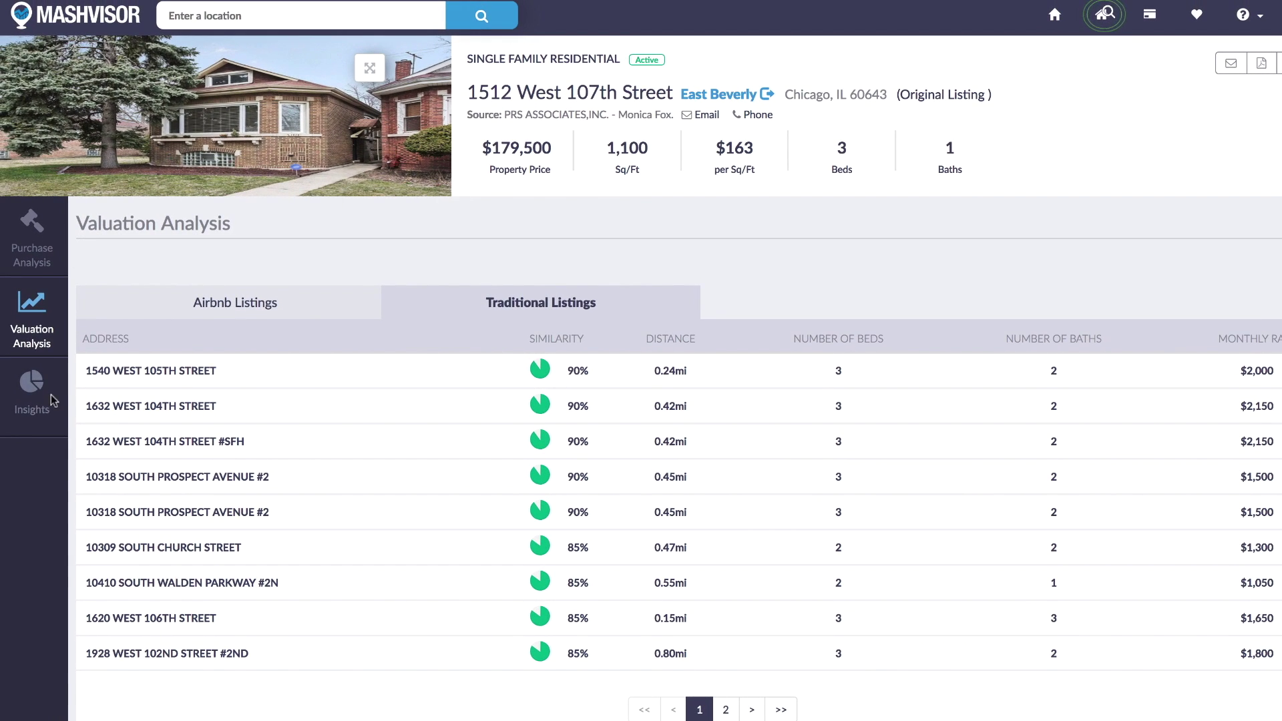
{"action": "left_click", "coordinate": [52, 400]}
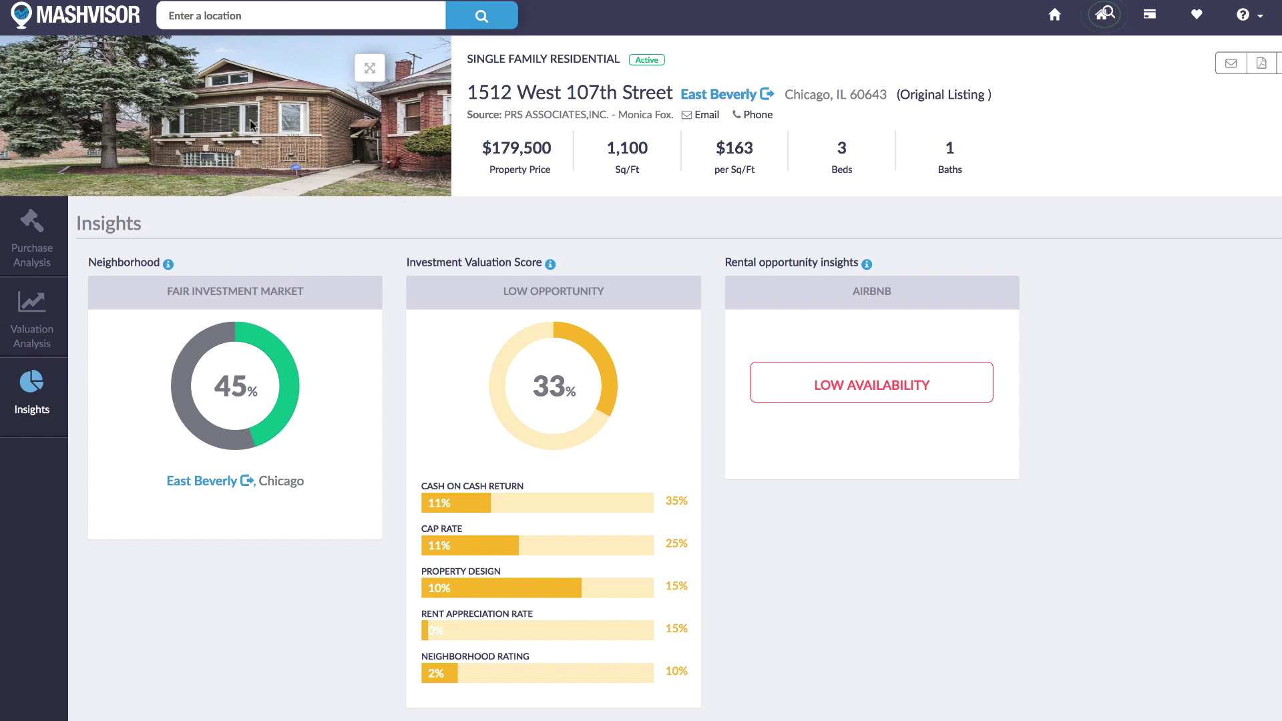
Search 'Chic', choose Chicago IL, USA, and open the map data overlays list.
{"action": "left_click", "coordinate": [275, 15]}
{"action": "type", "text": "Chic"}
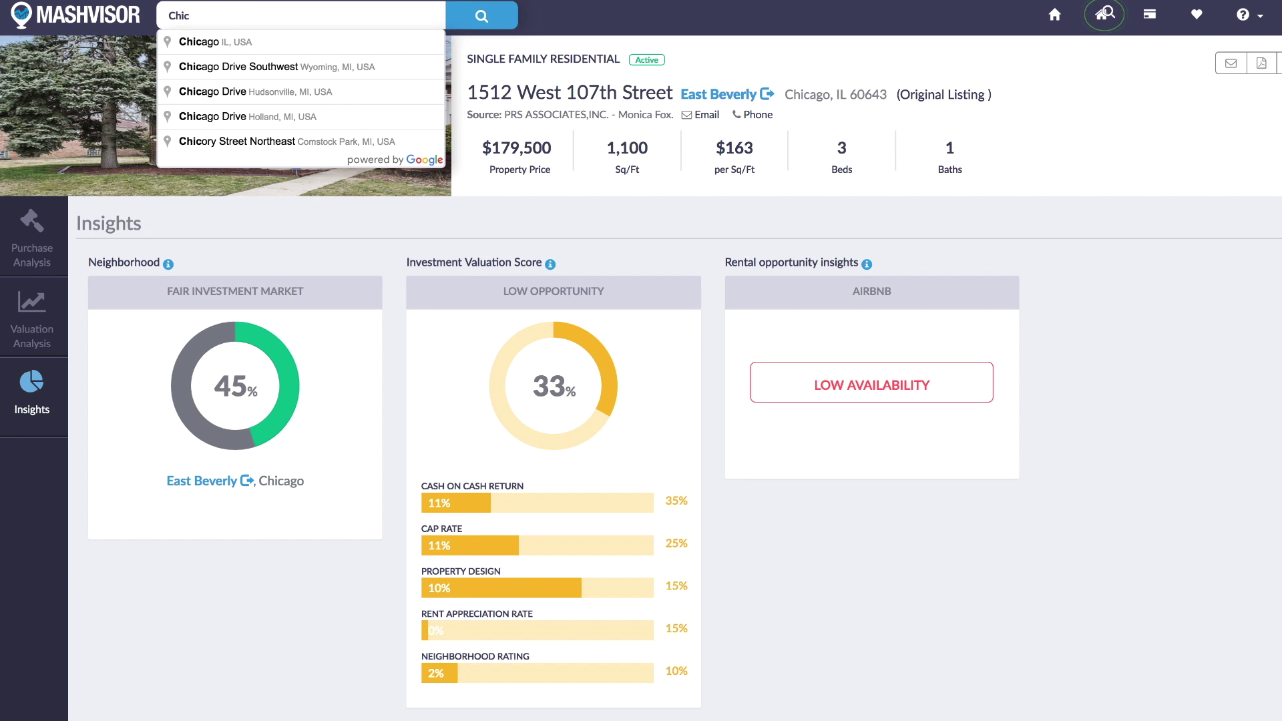
{"action": "left_click", "coordinate": [278, 42]}
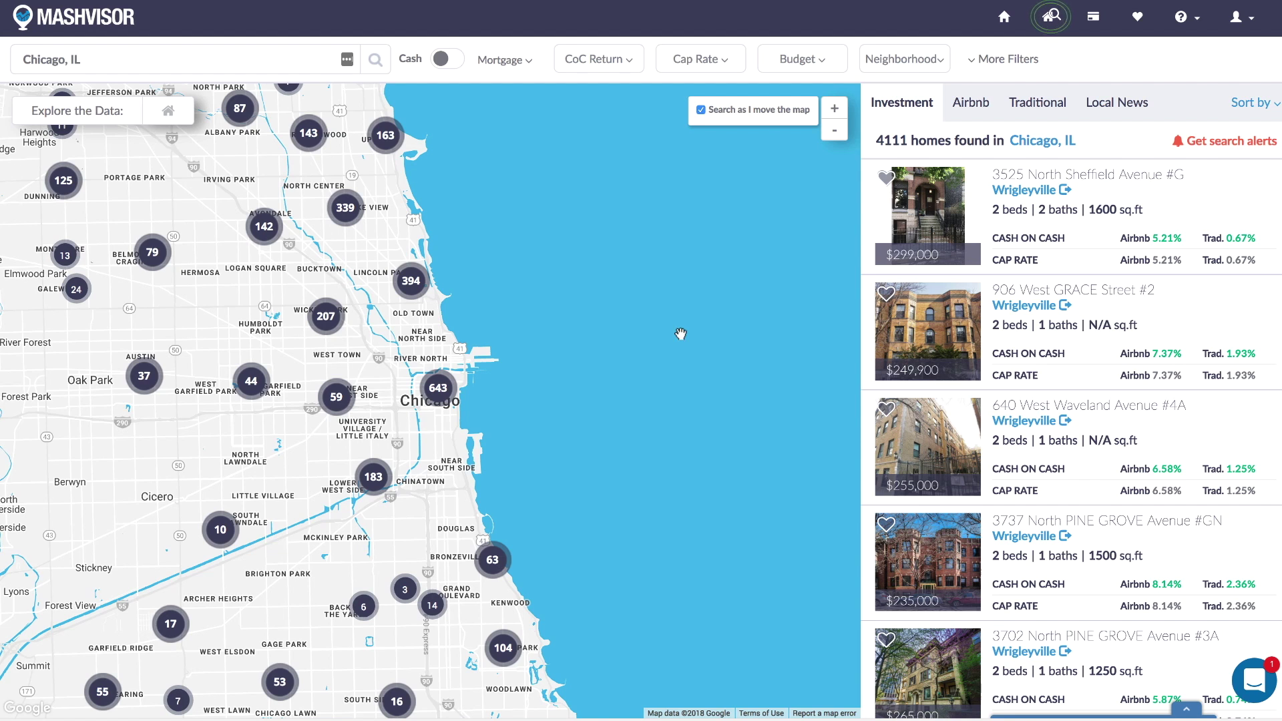
{"action": "left_click", "coordinate": [165, 114]}
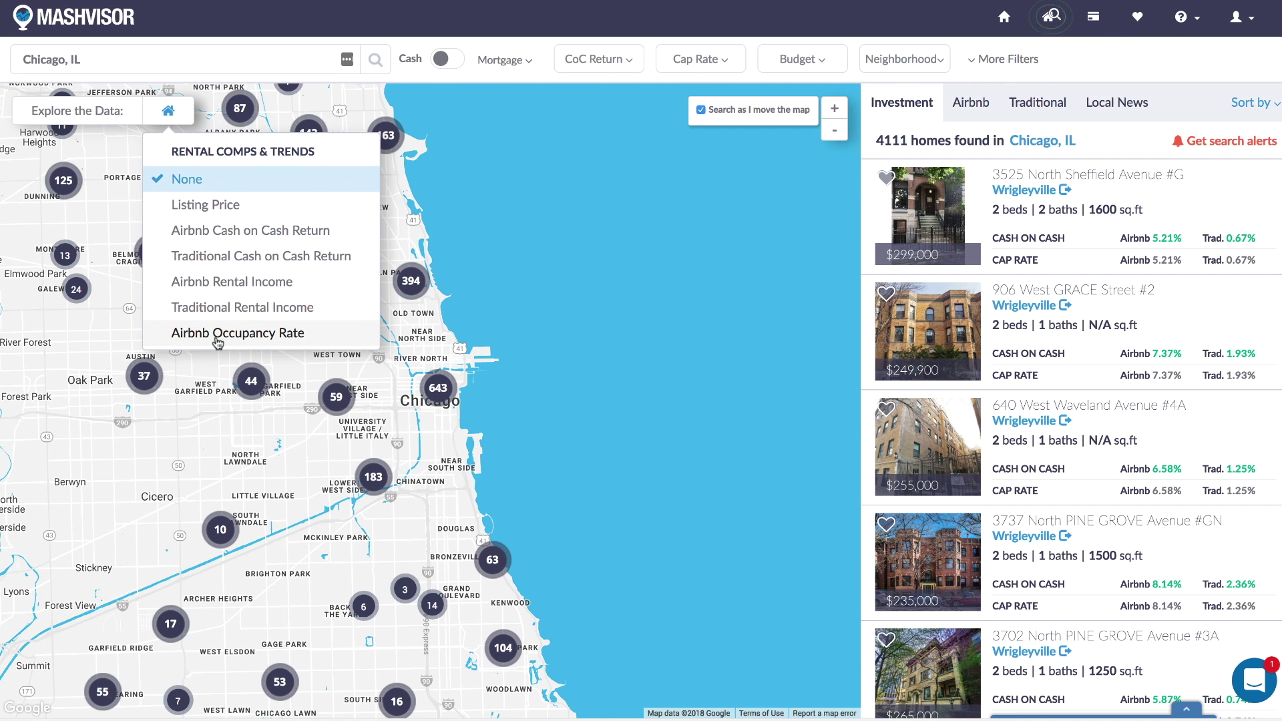
Shade the Chicago map by Airbnb Occupancy Rate and zoom toward downtown, showing 1523 homes.
{"action": "left_click", "coordinate": [217, 341]}
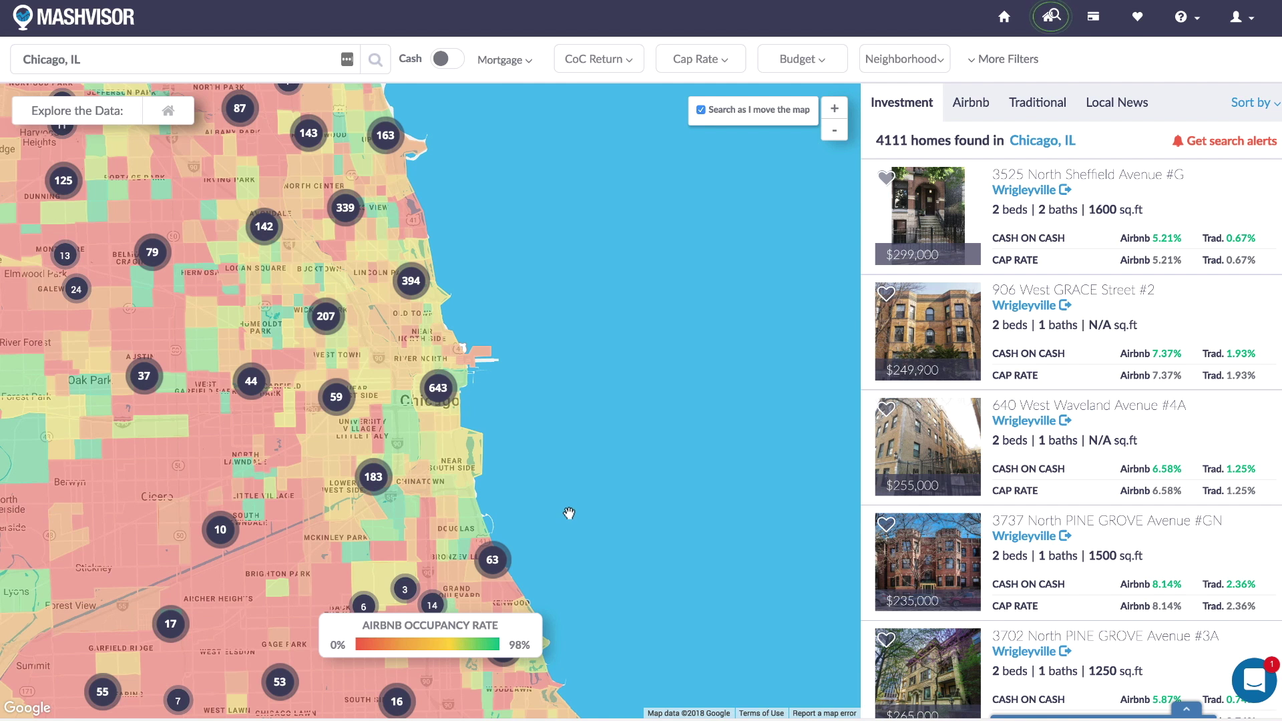
{"action": "left_click_drag", "start_coordinate": [586, 501], "coordinate": [694, 452]}
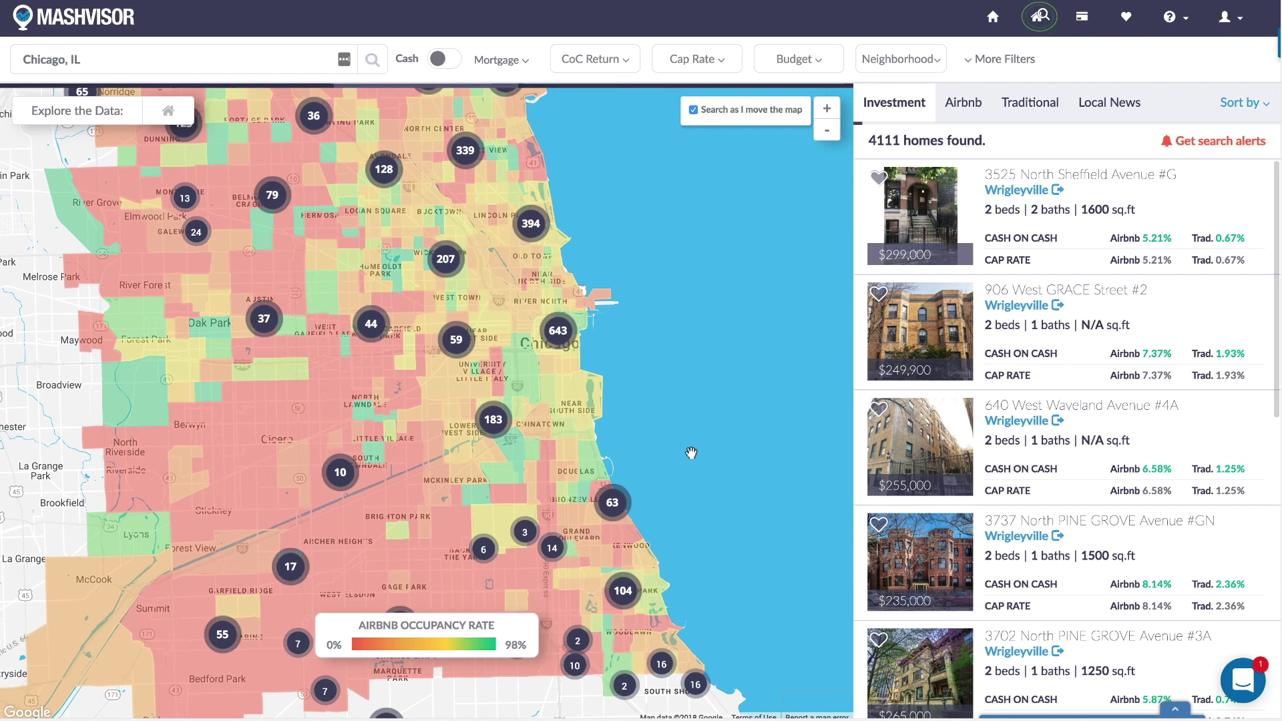
{"action": "mouse_move", "coordinate": [520, 324]}
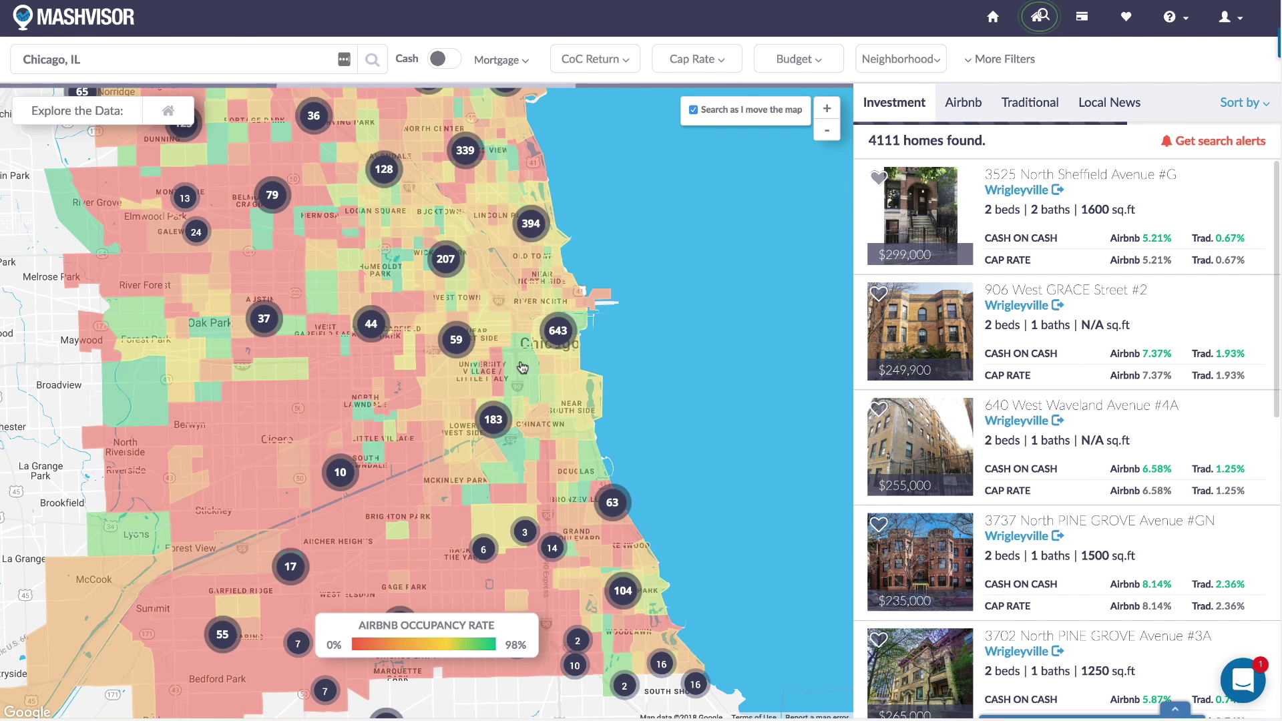
{"action": "left_click", "coordinate": [827, 110]}
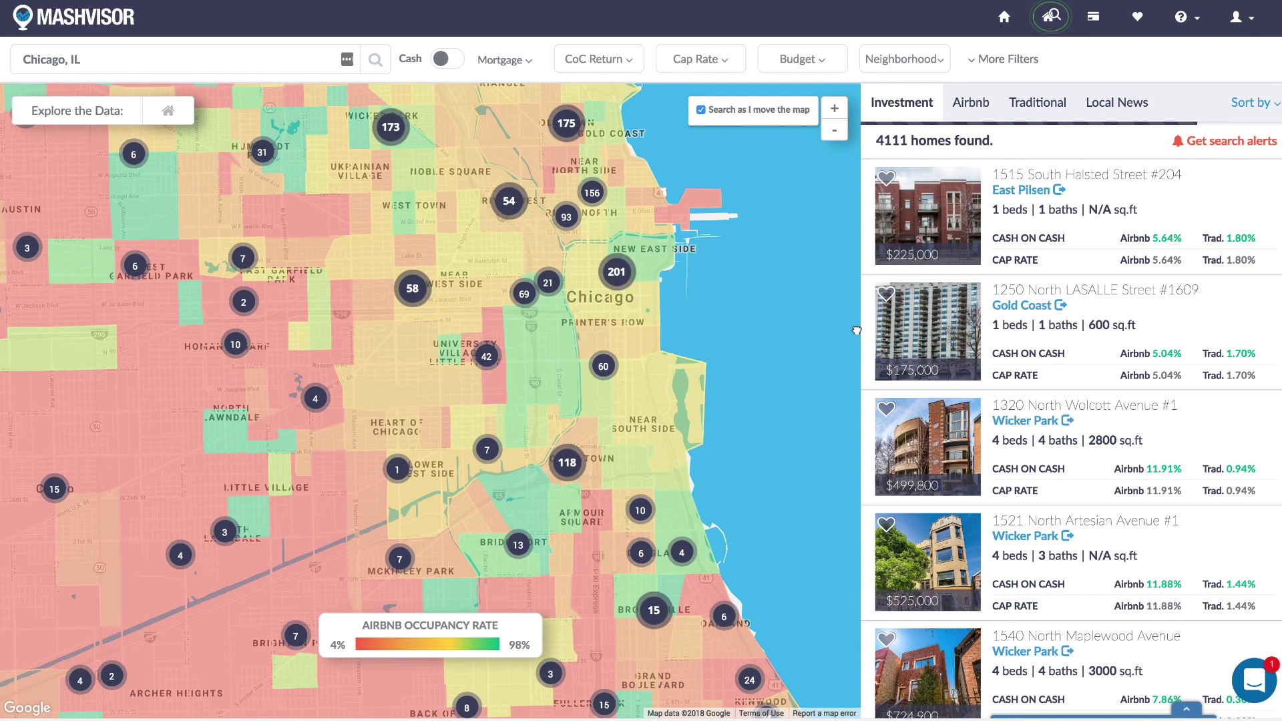
{"action": "left_click_drag", "start_coordinate": [742, 365], "coordinate": [856, 328]}
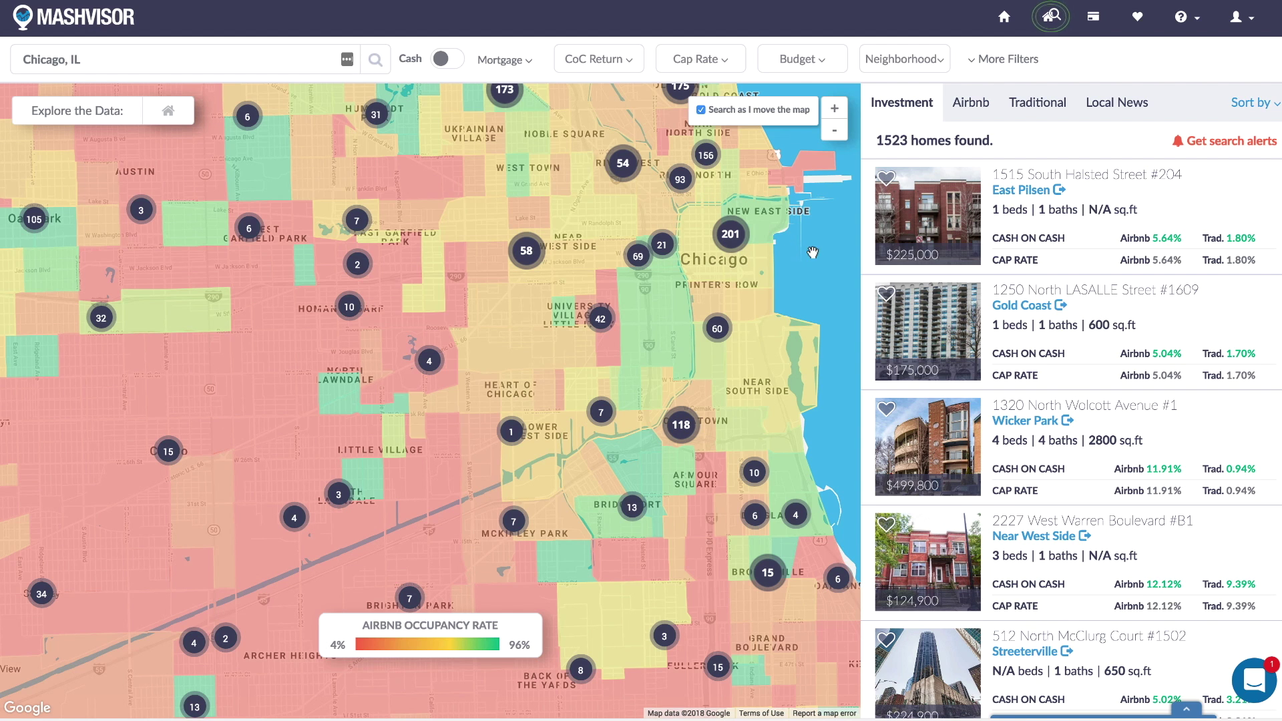
{"action": "left_click_drag", "start_coordinate": [804, 260], "coordinate": [687, 430]}
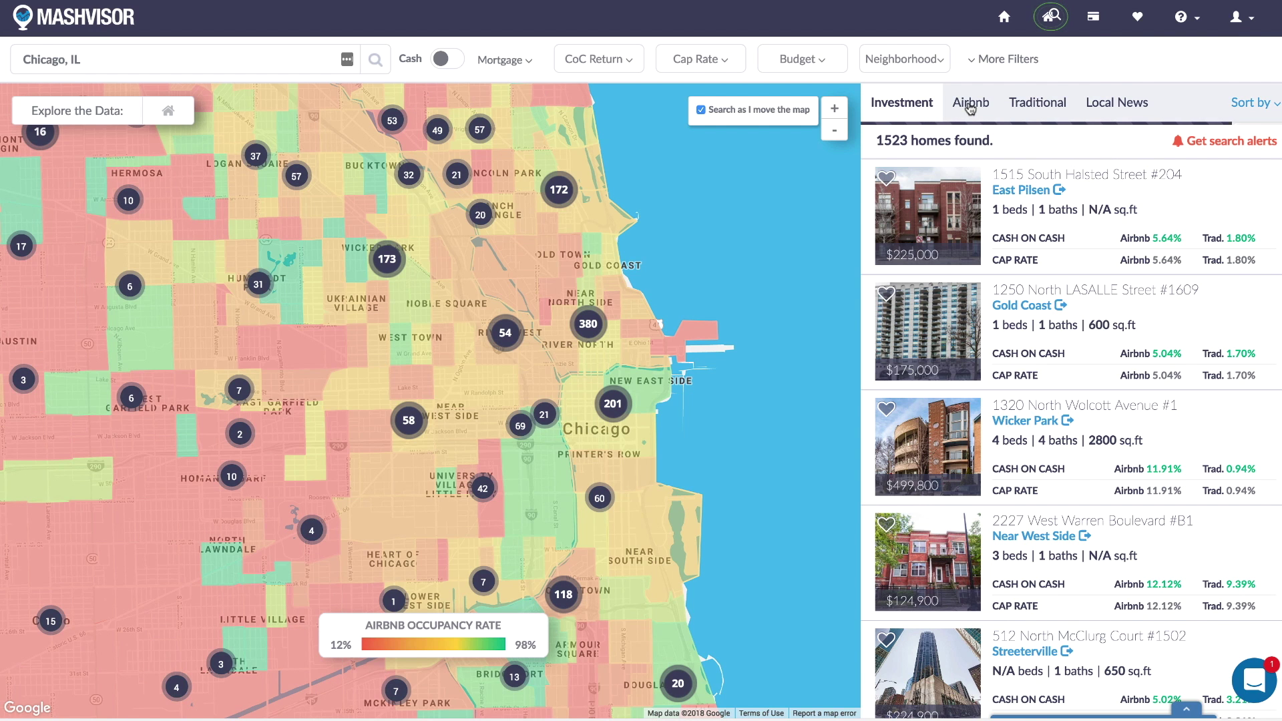
{"action": "left_click", "coordinate": [965, 115]}
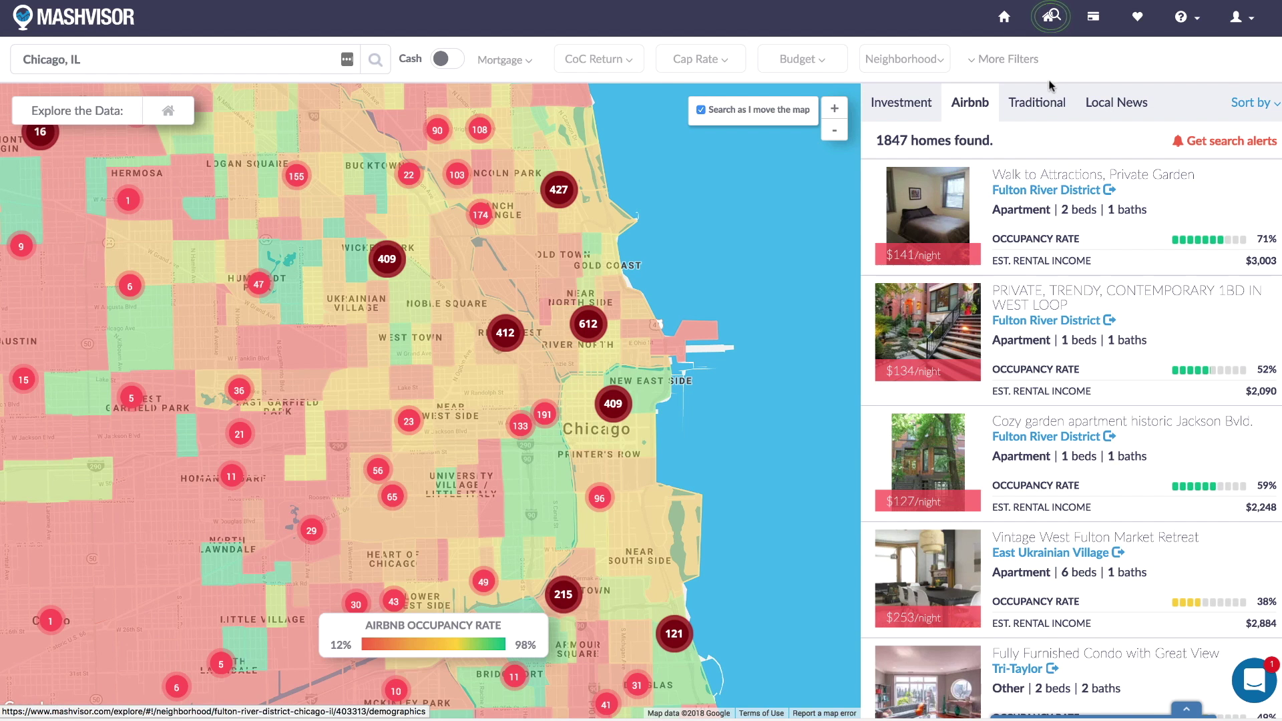
{"action": "left_click", "coordinate": [1041, 105]}
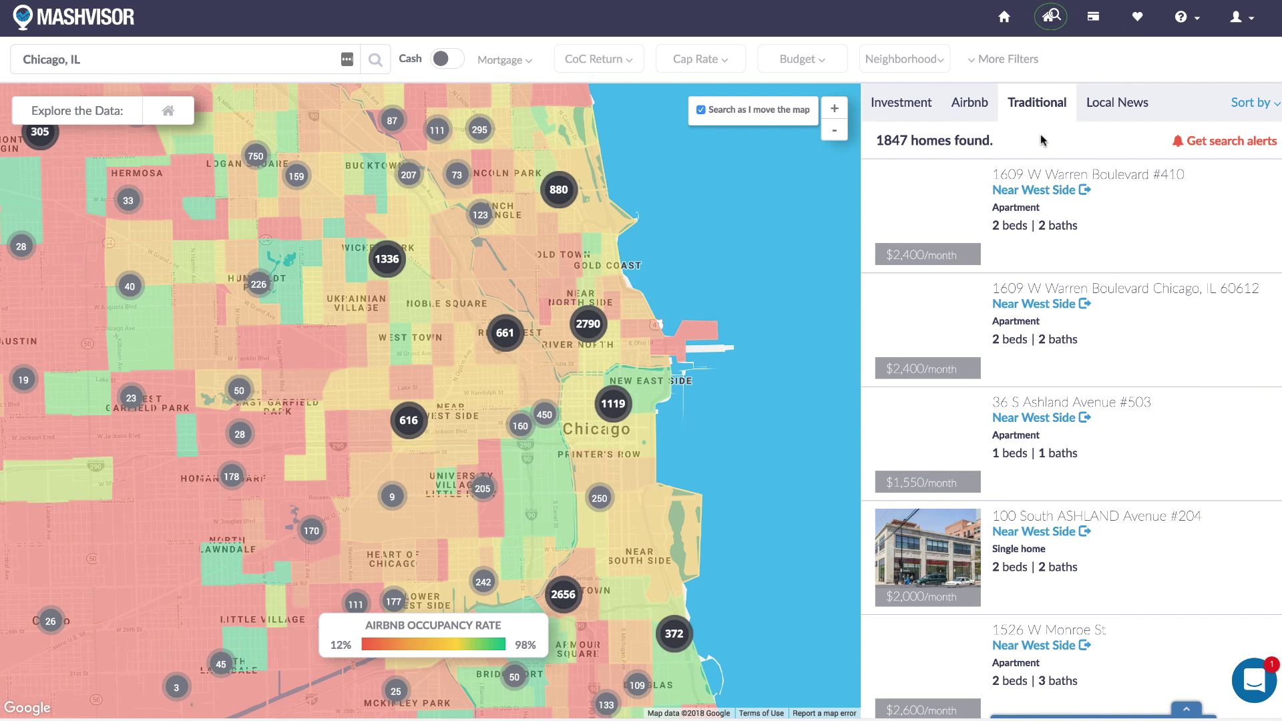
{"action": "left_click", "coordinate": [904, 105]}
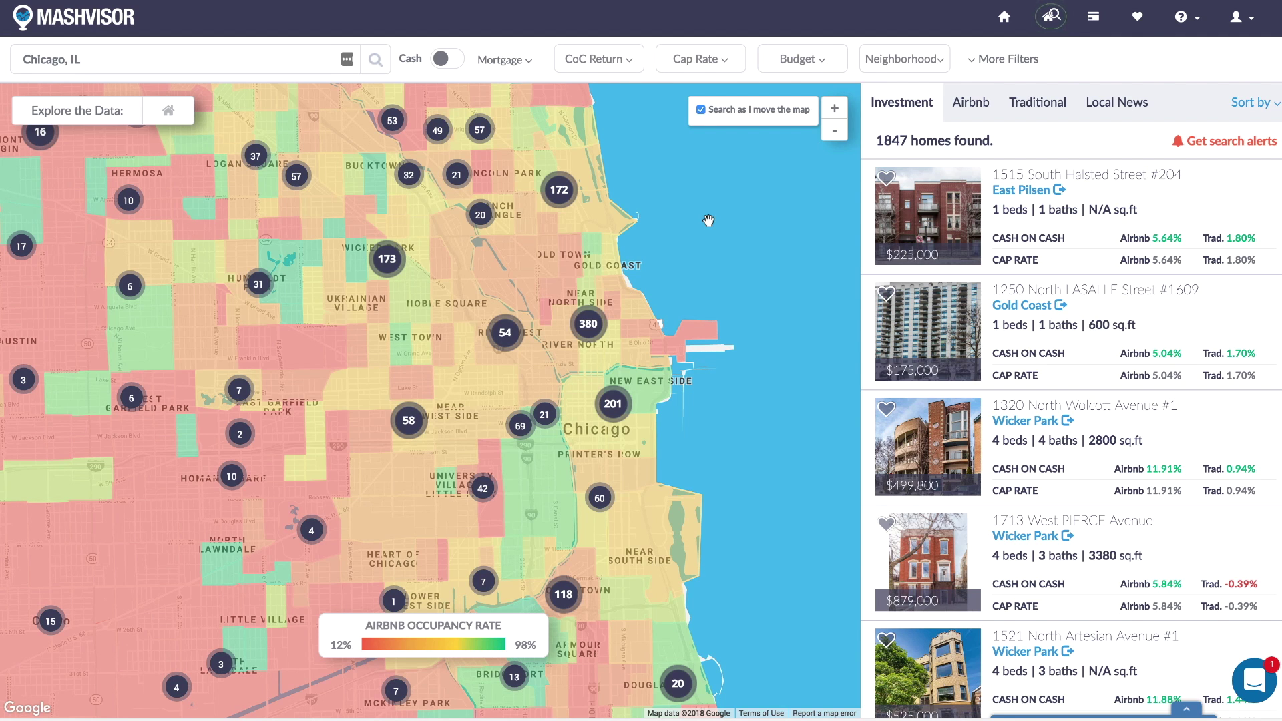
Switch the heatmap to Traditional Cash on Cash Return (-2% to 10%) and pan to the western neighbourhoods.
{"action": "left_click", "coordinate": [167, 117]}
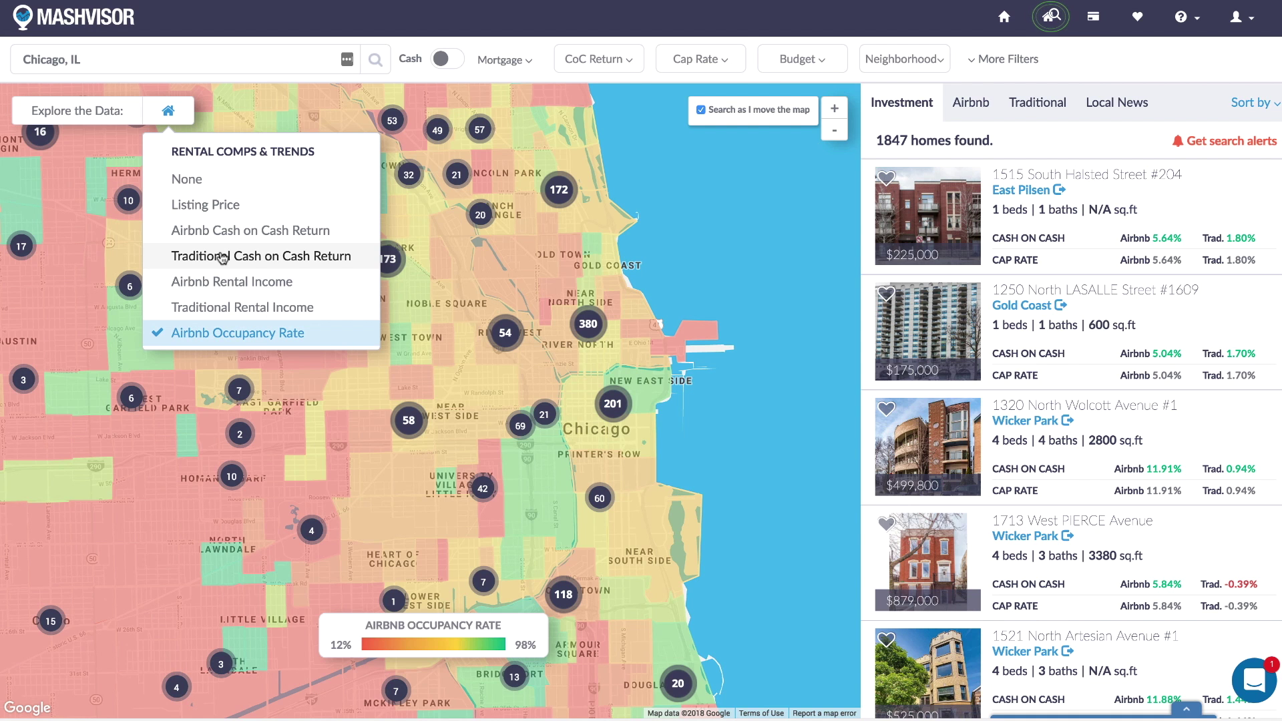
{"action": "left_click", "coordinate": [222, 259]}
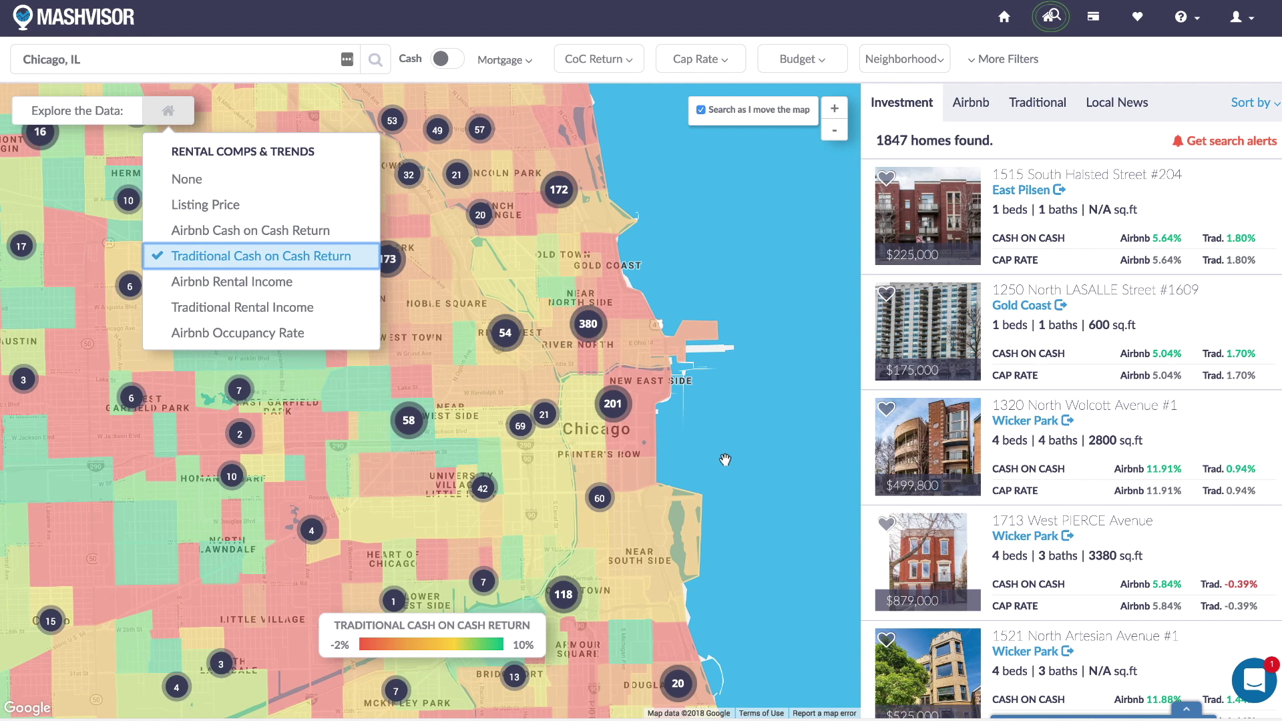
{"action": "left_click_drag", "start_coordinate": [719, 455], "coordinate": [876, 414]}
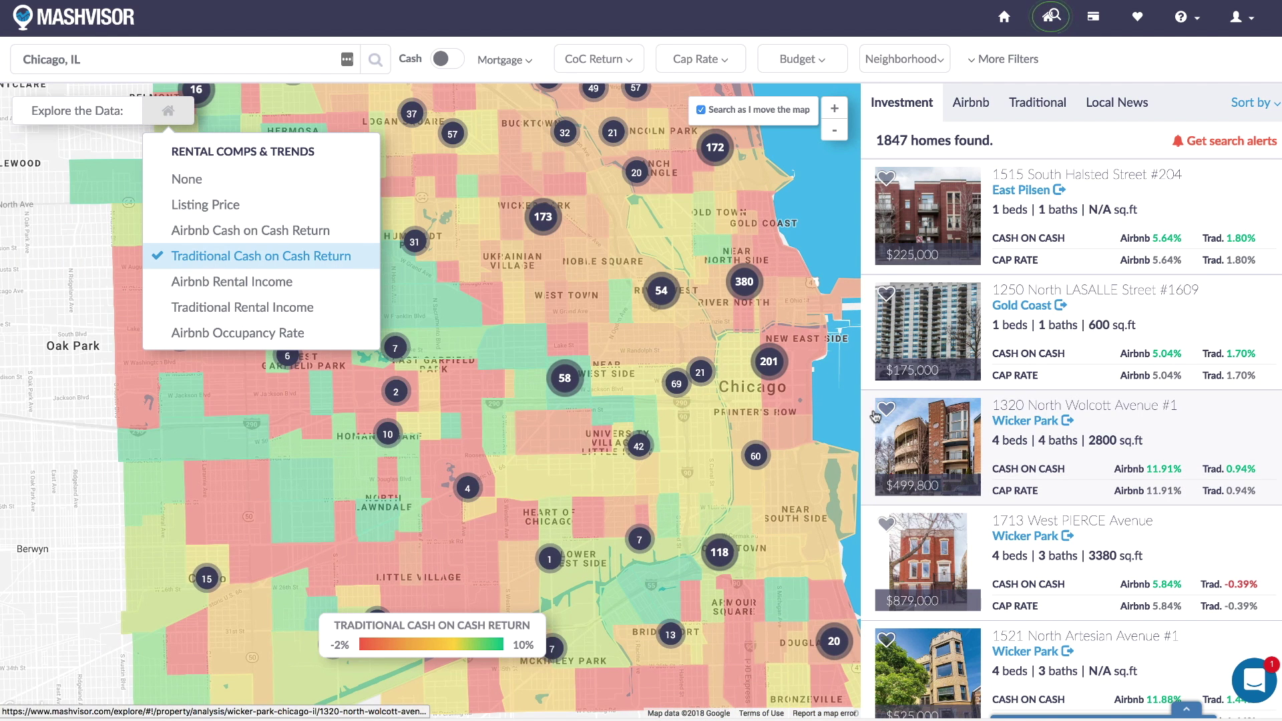
{"action": "mouse_move", "coordinate": [568, 382]}
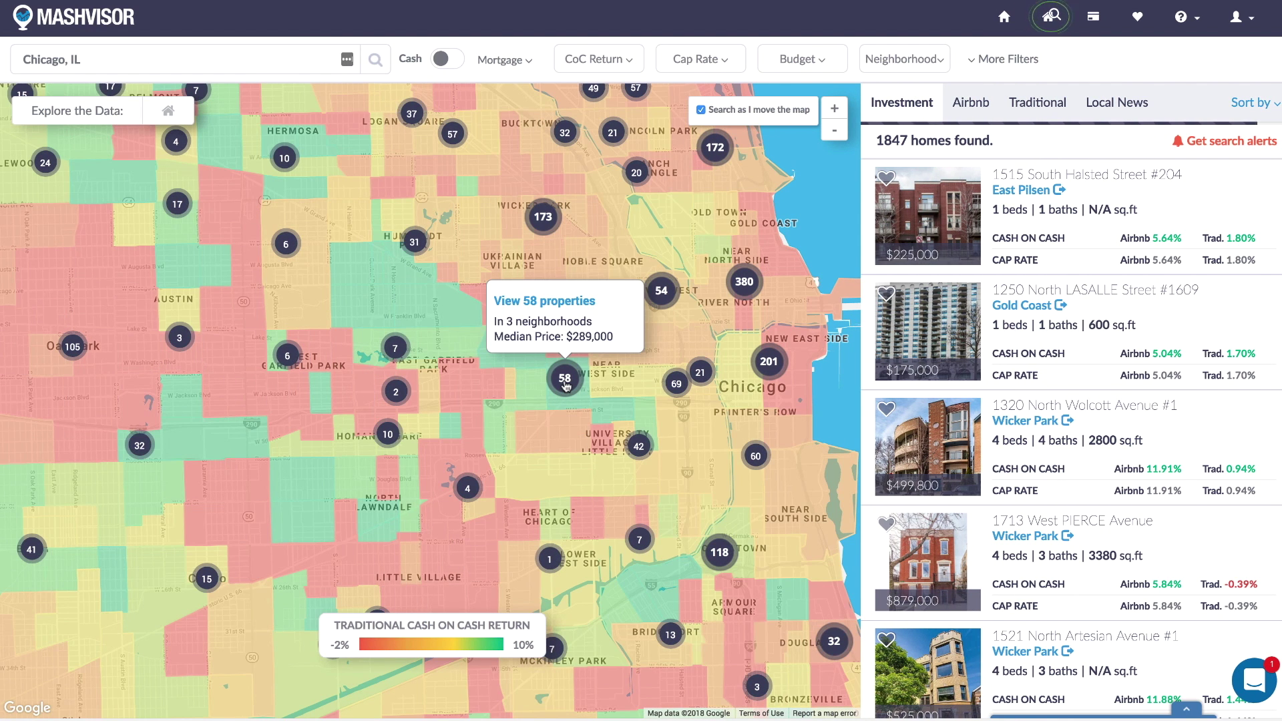
Zoom into the 58-property Near West Side cluster and preview the Washington, Laflin, Monroe and Ogden listings.
{"action": "left_click", "coordinate": [565, 379]}
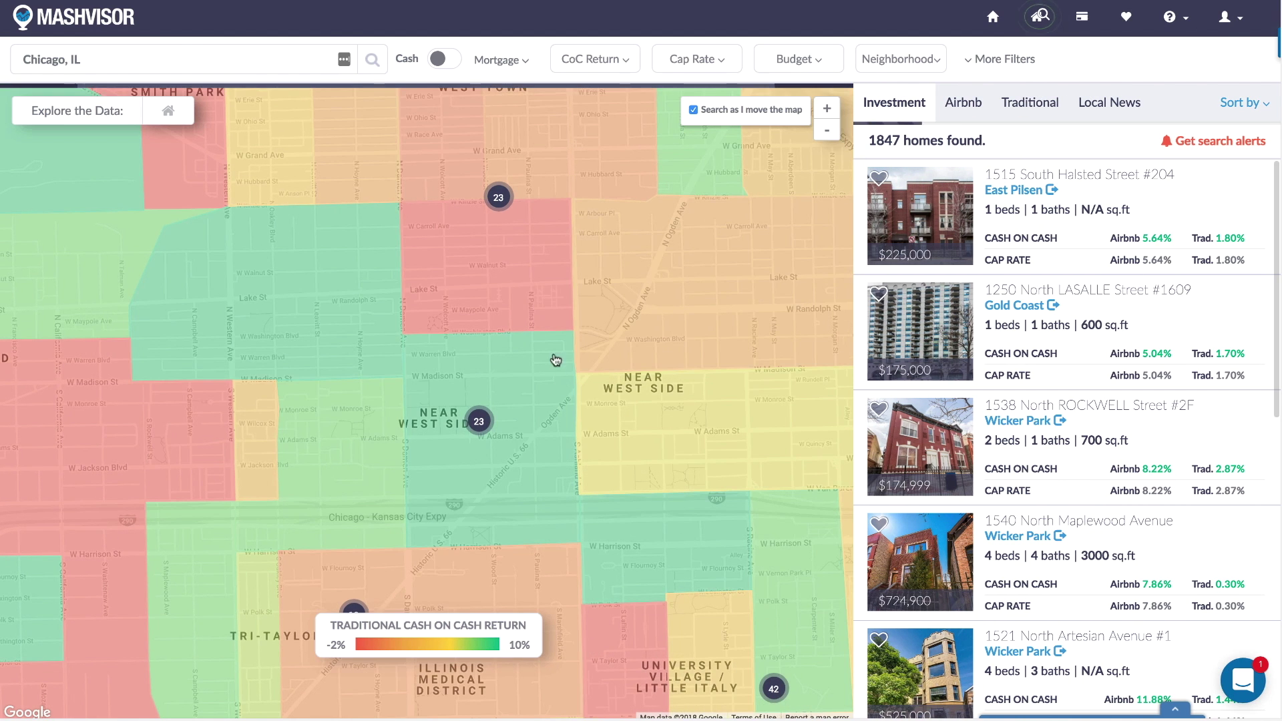
{"action": "scroll", "coordinate": [554, 361], "scroll_direction": "down", "scroll_amount": 2}
{"action": "left_click", "coordinate": [610, 422]}
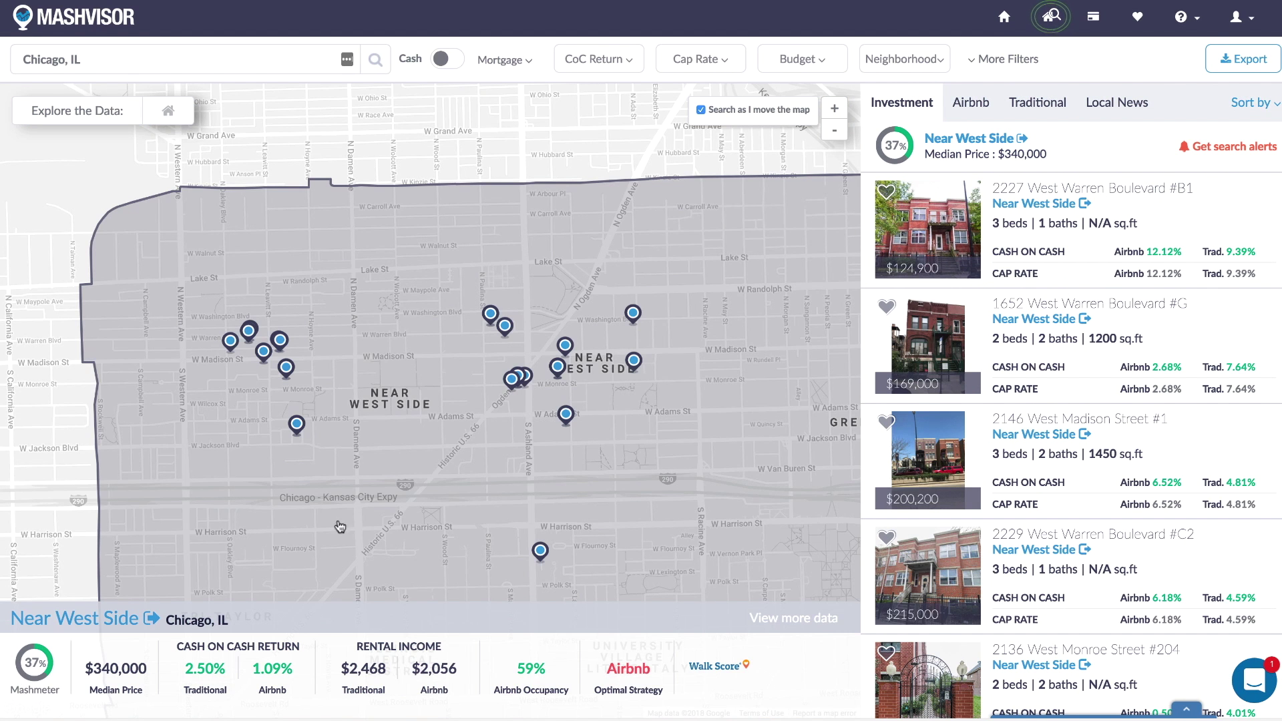
{"action": "left_click", "coordinate": [634, 313]}
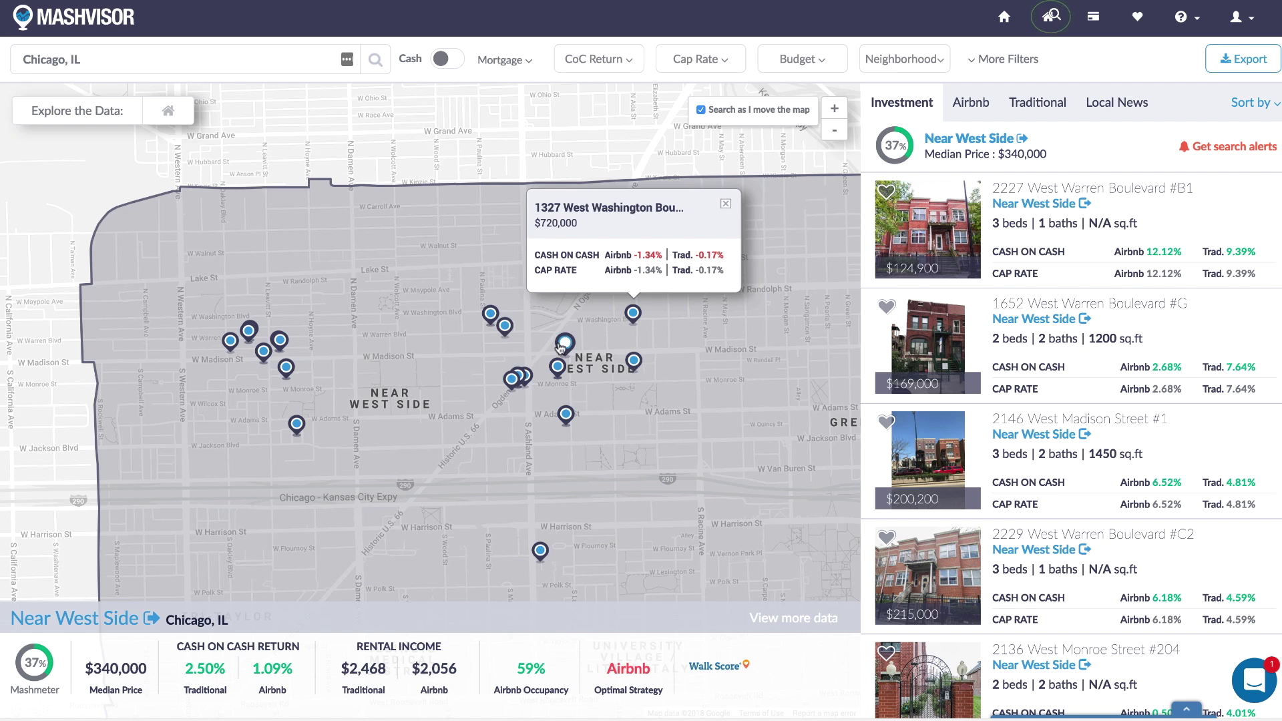
{"action": "left_click", "coordinate": [565, 344]}
{"action": "left_click", "coordinate": [558, 368]}
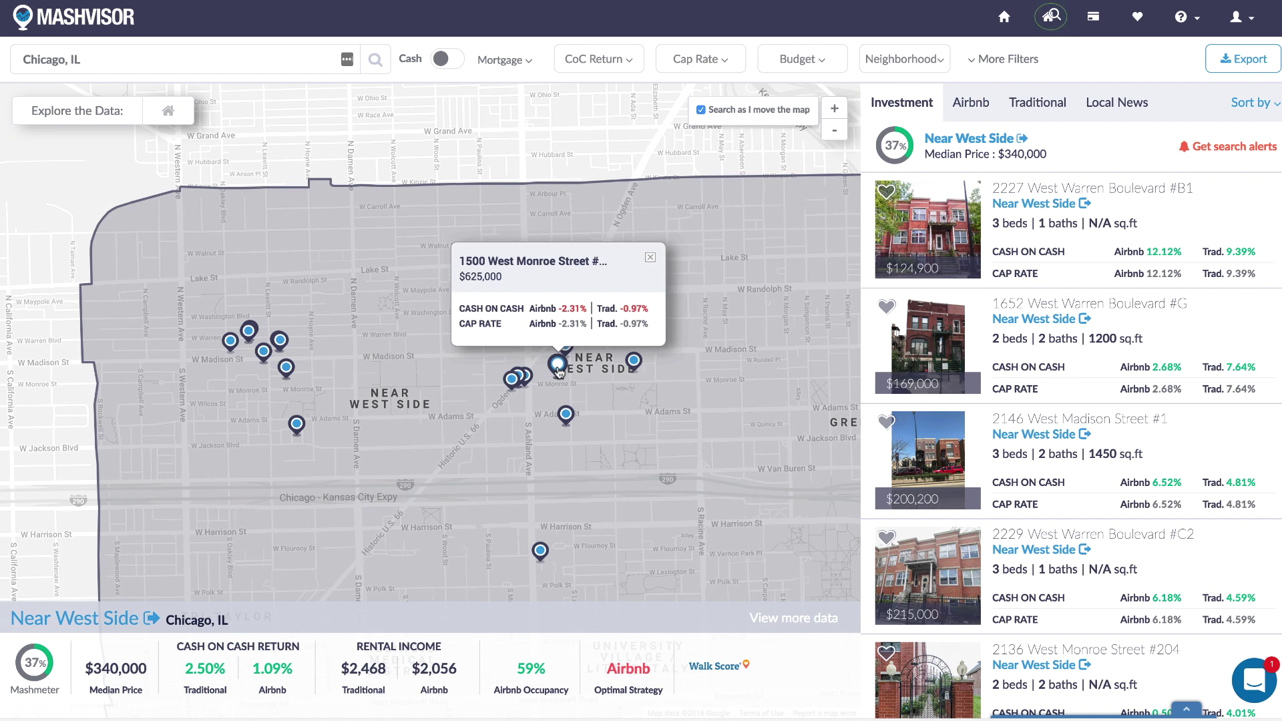
{"action": "left_click", "coordinate": [507, 391]}
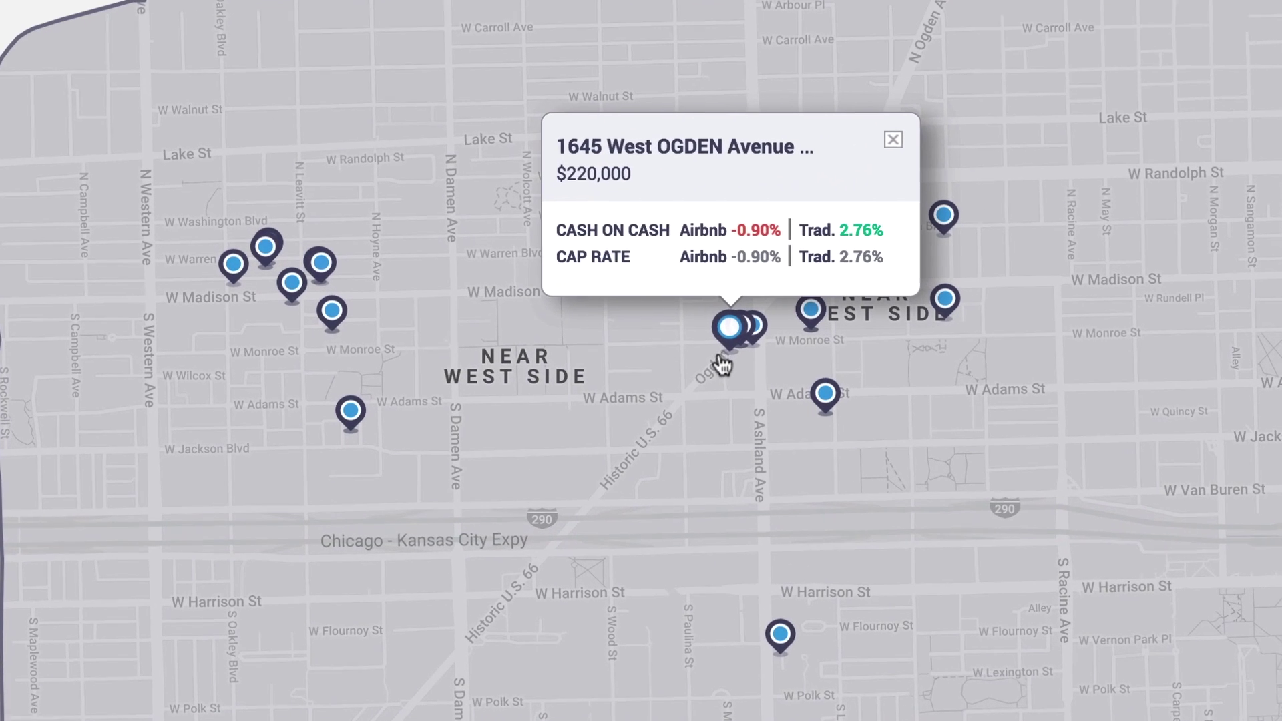
{"action": "left_click", "coordinate": [813, 307]}
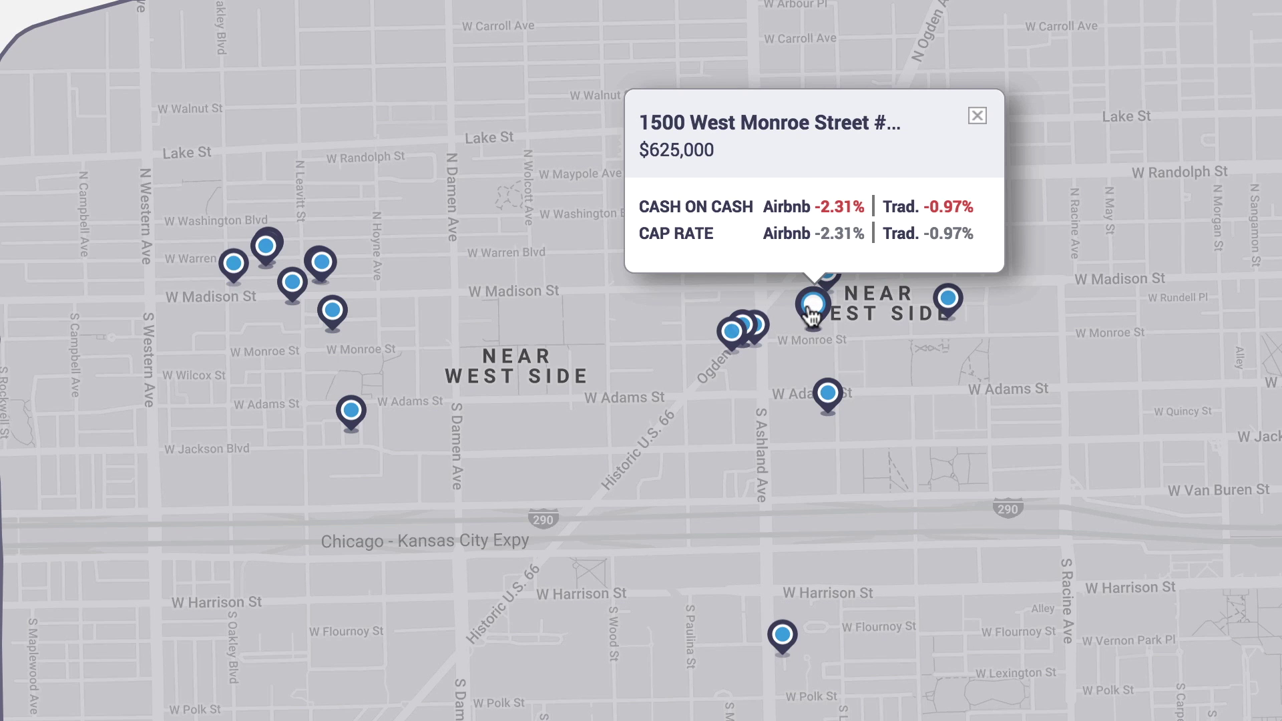
{"action": "left_click", "coordinate": [331, 317]}
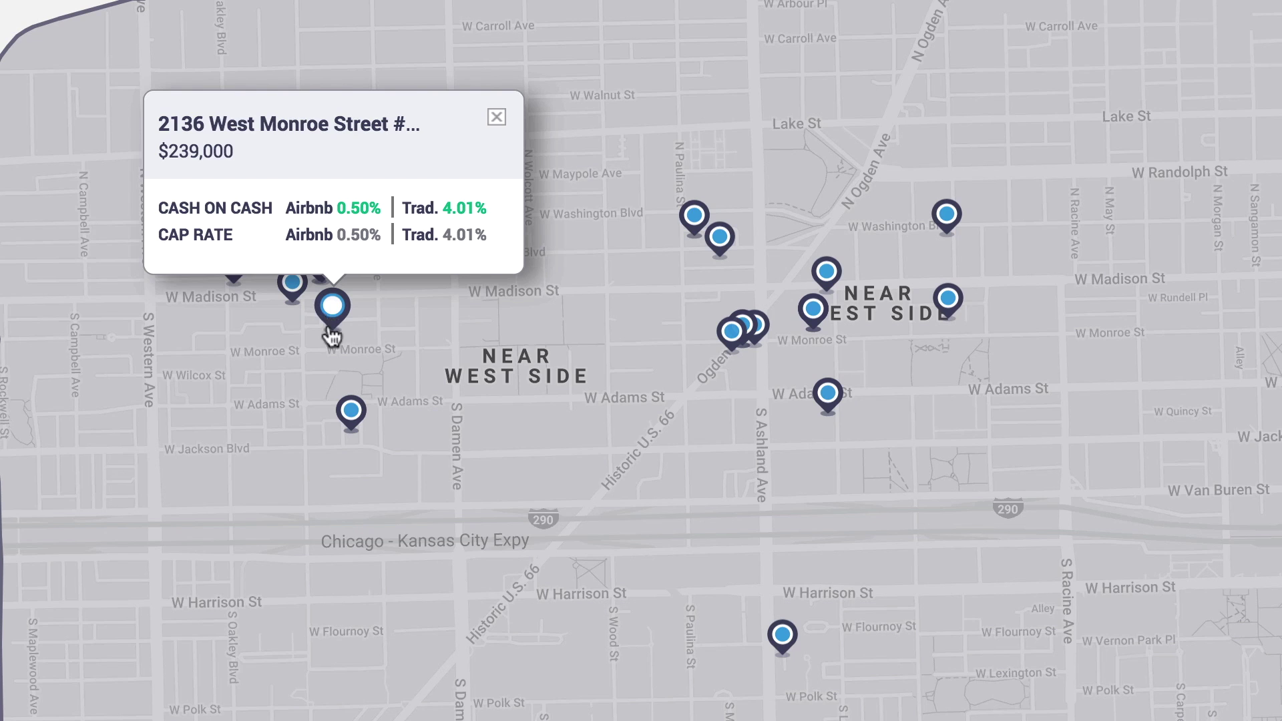
{"action": "left_click", "coordinate": [351, 410]}
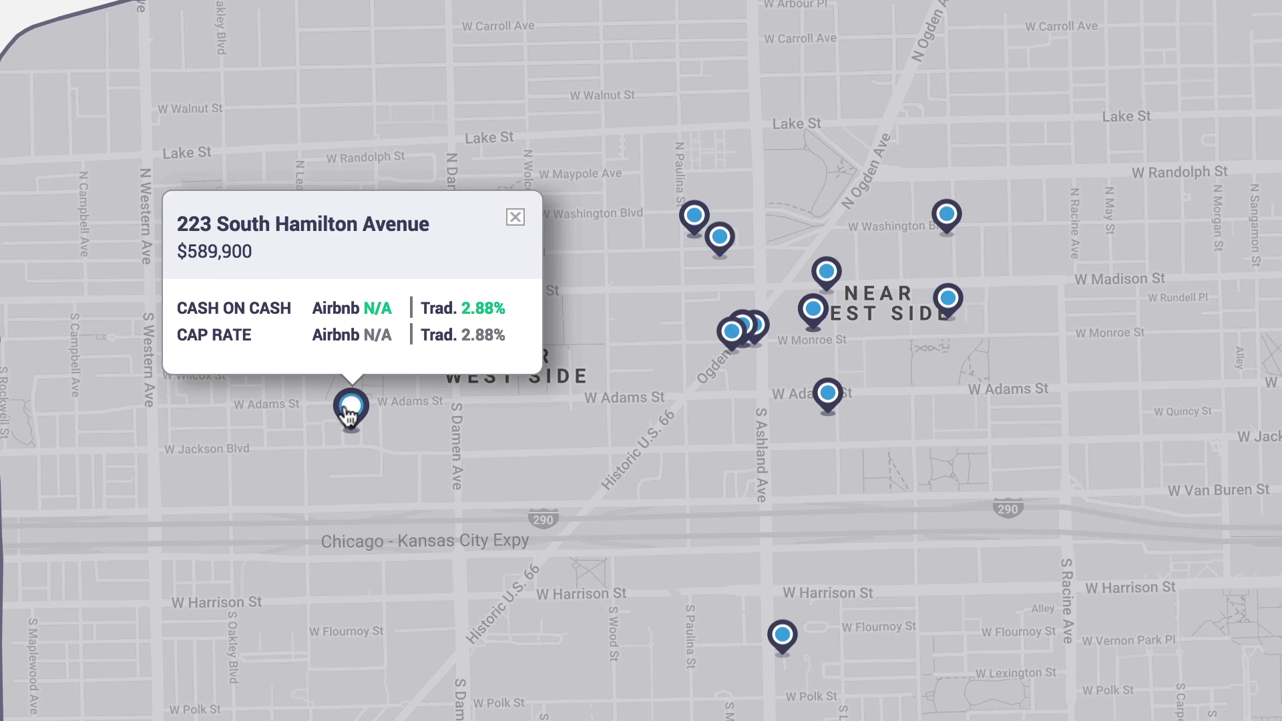
{"action": "left_click", "coordinate": [265, 241]}
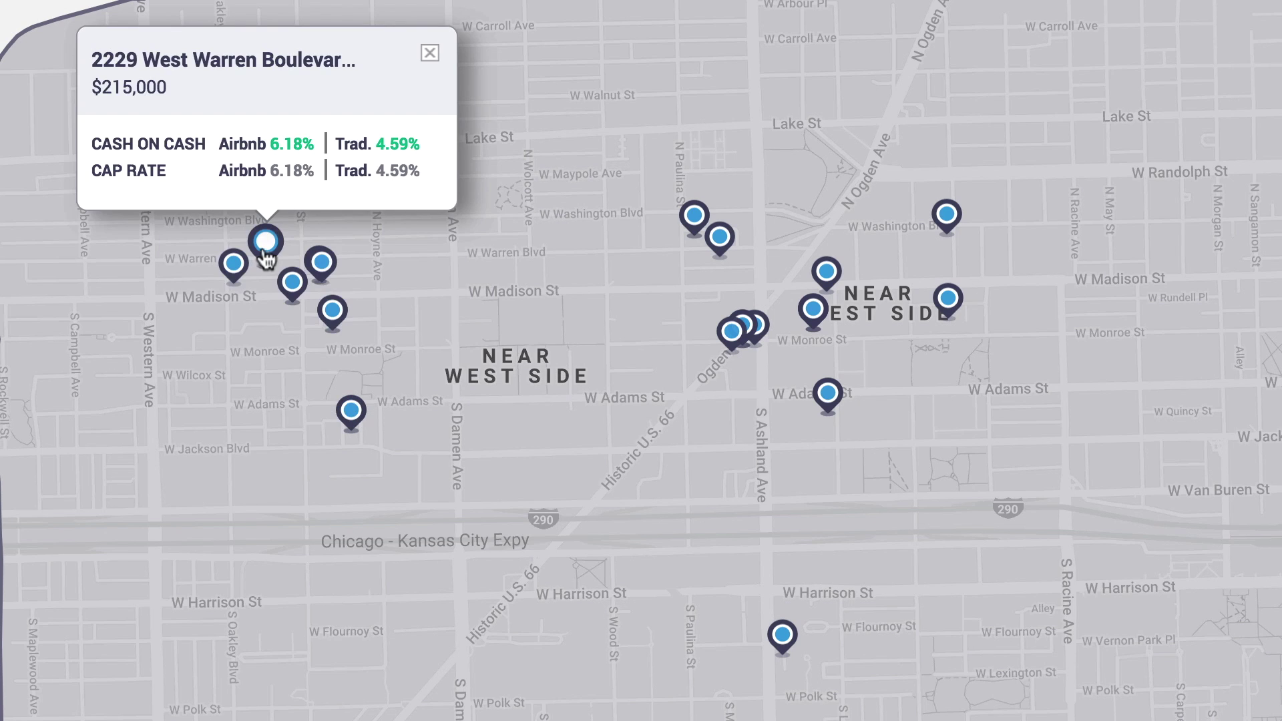
{"action": "left_click", "coordinate": [286, 232]}
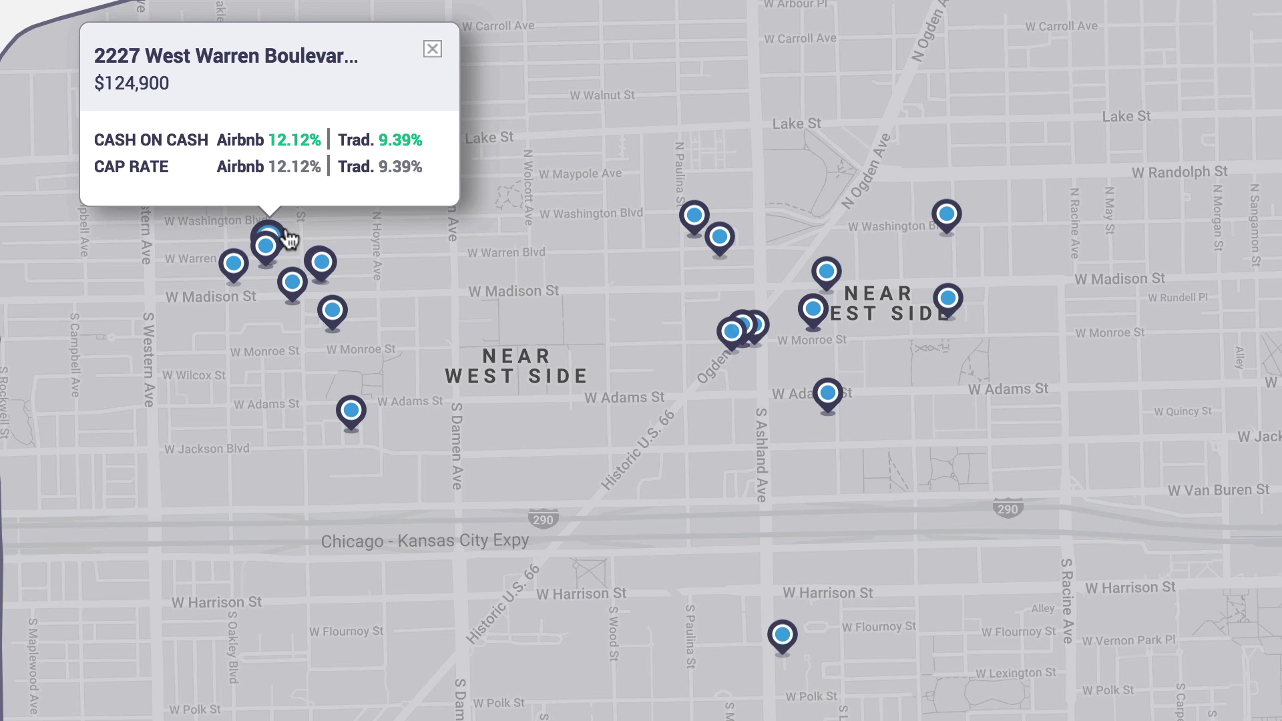
{"action": "left_click", "coordinate": [286, 237]}
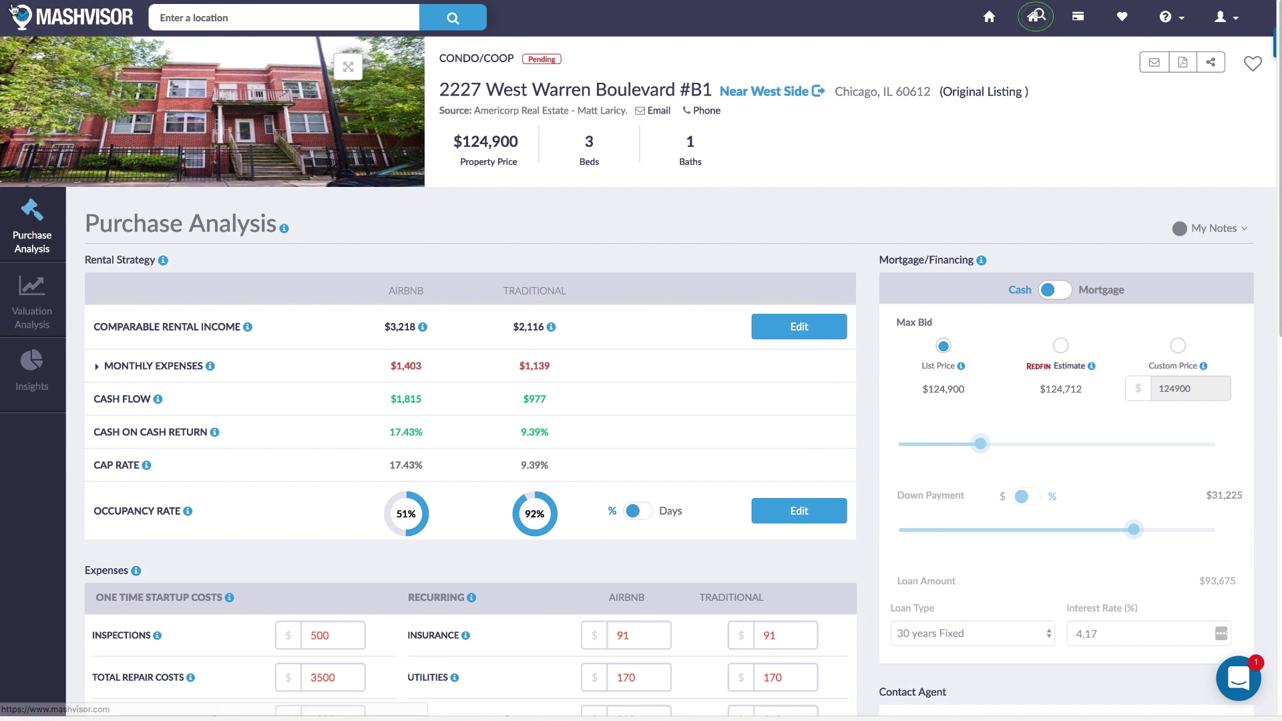
{"action": "left_click", "coordinate": [70, 19]}
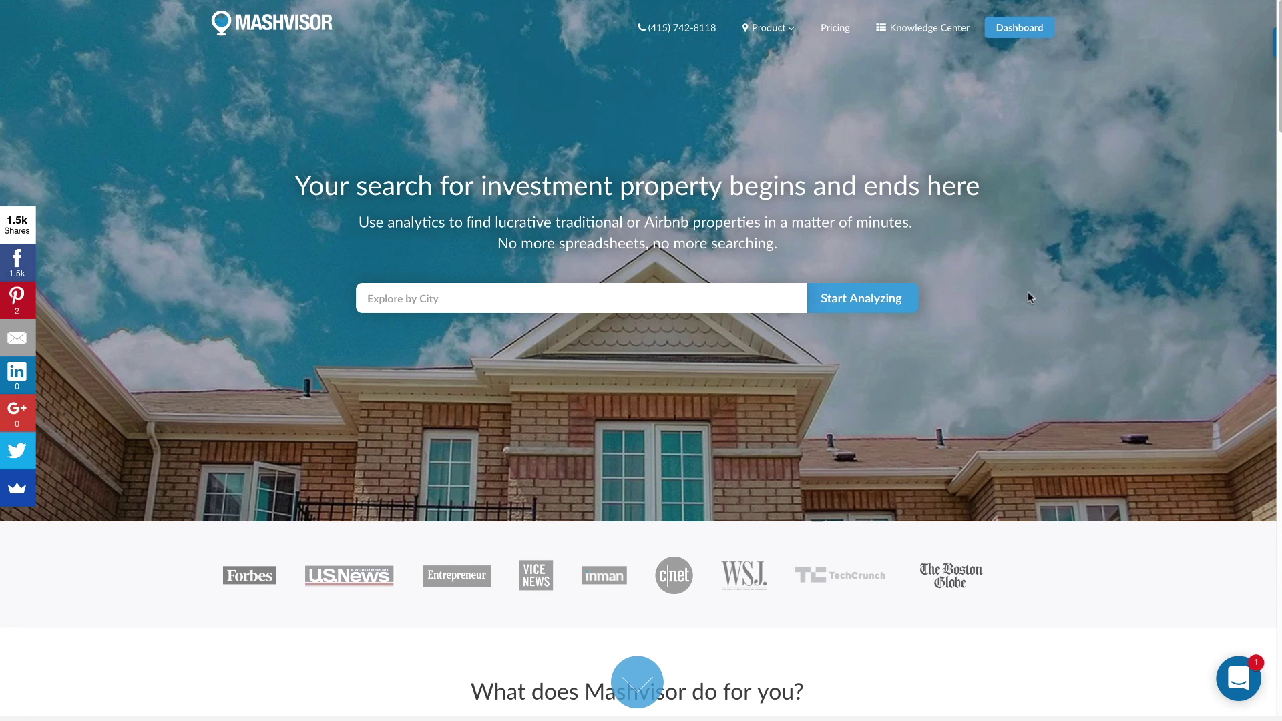
Return to the Near West Side, Chicago search page through Dashboard.
{"action": "left_click", "coordinate": [1014, 32]}
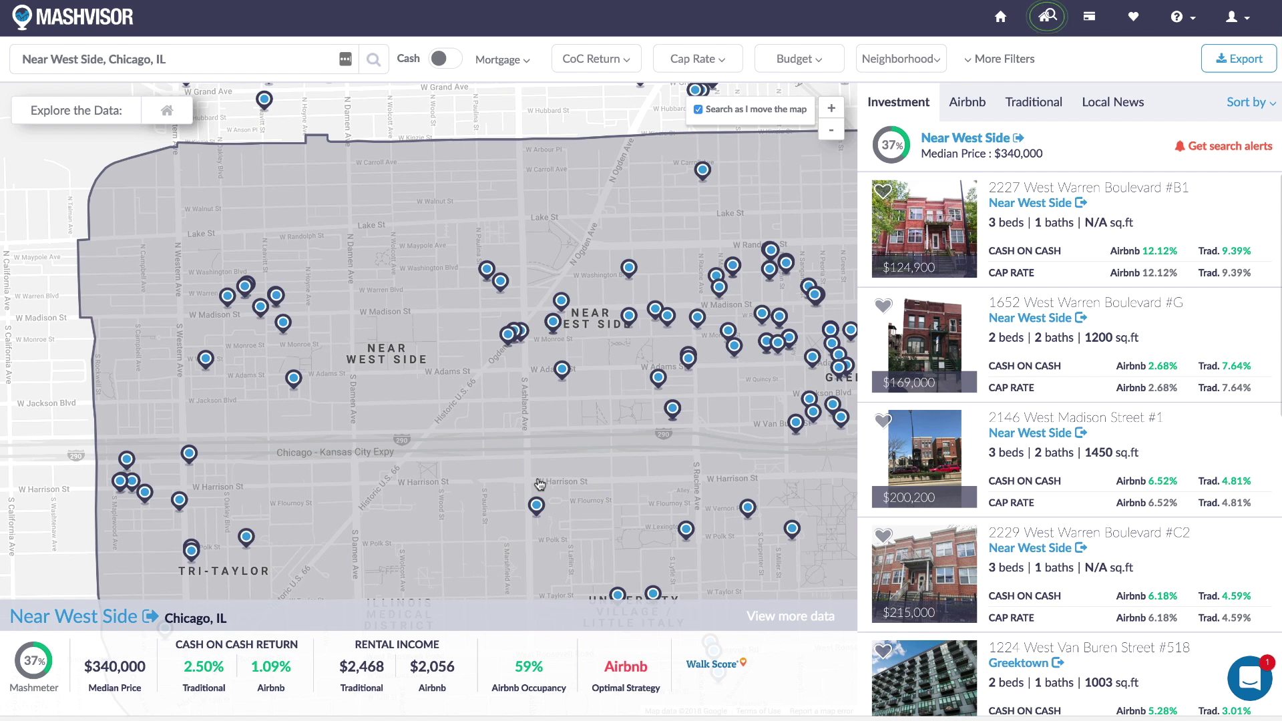
Go from the Near West Side search to the Mashvisor home page.
{"action": "left_click", "coordinate": [75, 25]}
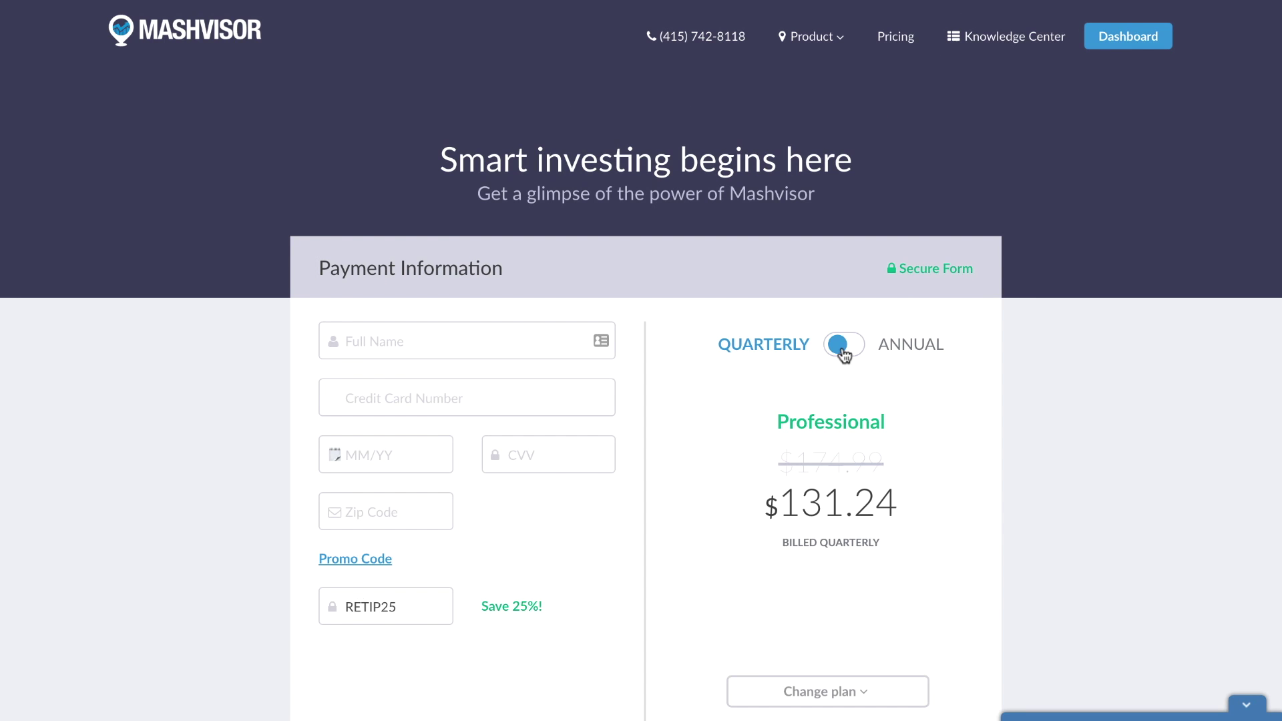
{"action": "left_click", "coordinate": [842, 350]}
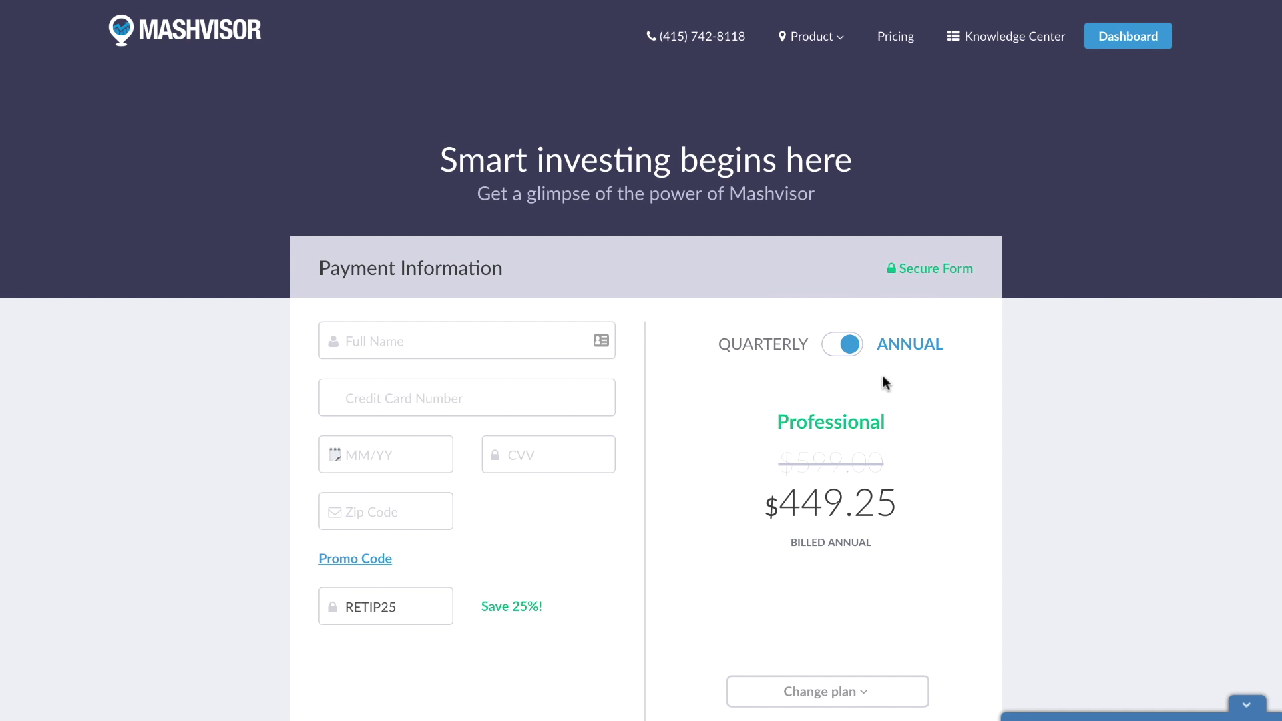
{"action": "left_click", "coordinate": [836, 347]}
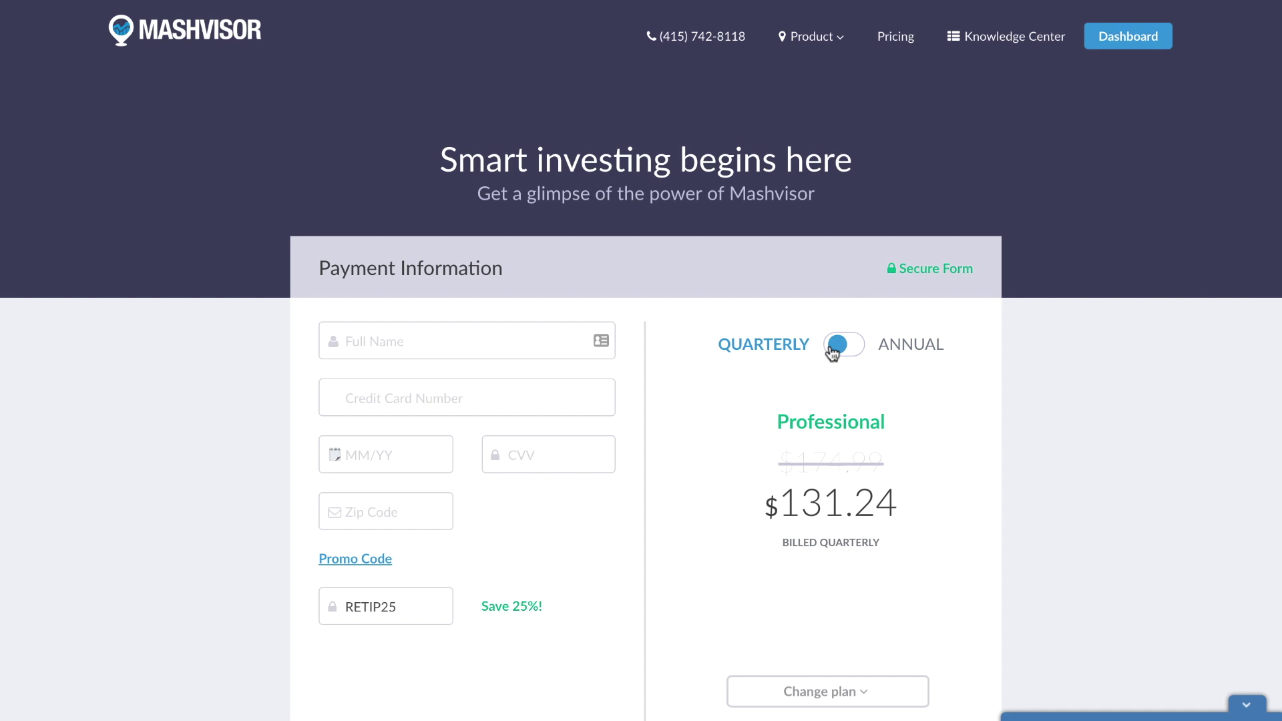